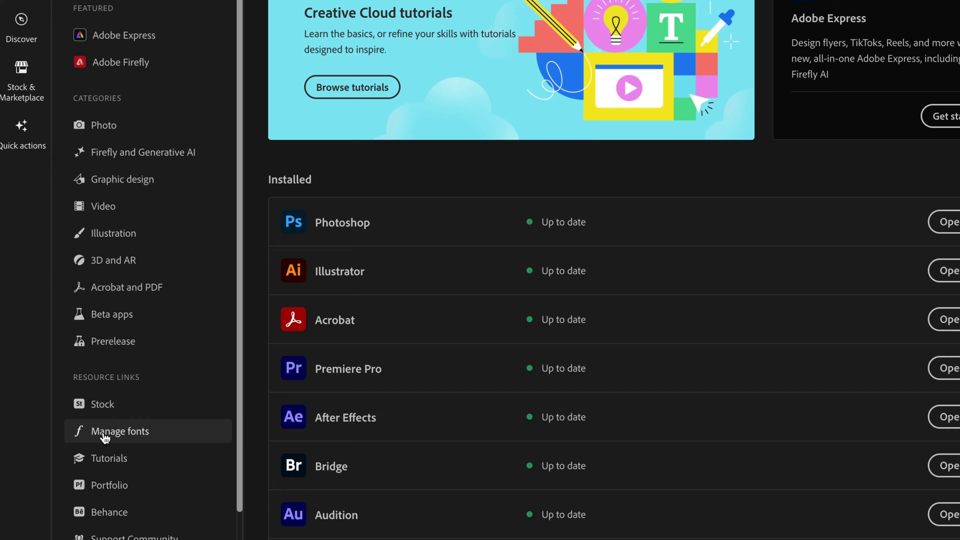
Go from Creative Cloud's Manage fonts link to the Adobe Fonts font-search page.
{"action": "left_click", "coordinate": [105, 434]}
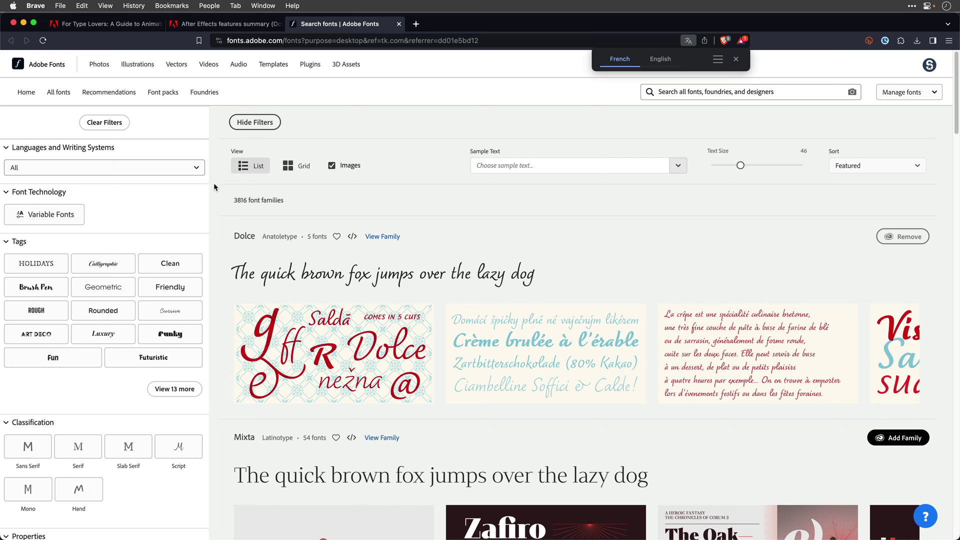
Filter the Adobe Fonts catalogue to variable fonts and browse the results, leaving language on All.
{"action": "left_click", "coordinate": [41, 219]}
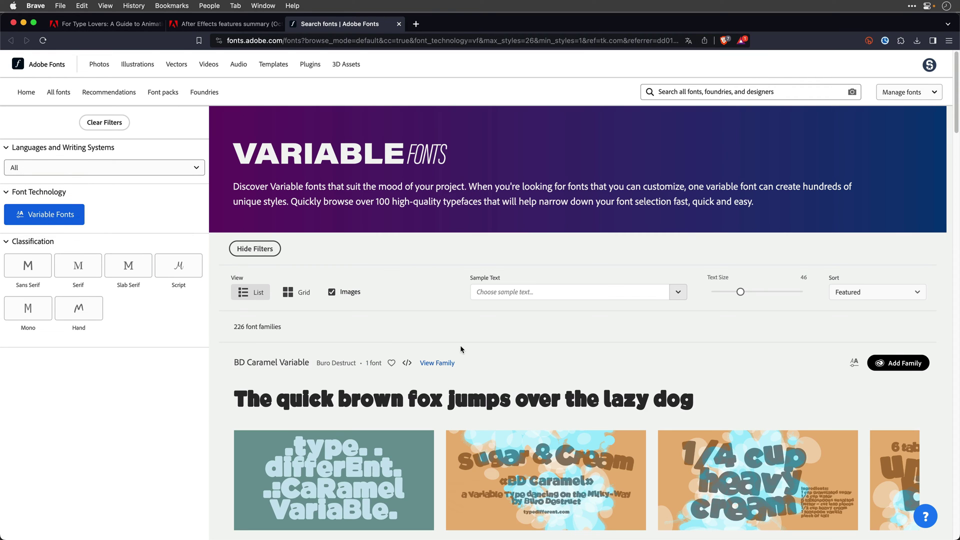
{"action": "scroll", "coordinate": [460, 349], "scroll_direction": "down", "scroll_amount": 5}
{"action": "scroll", "coordinate": [460, 350], "scroll_direction": "down", "scroll_amount": 11}
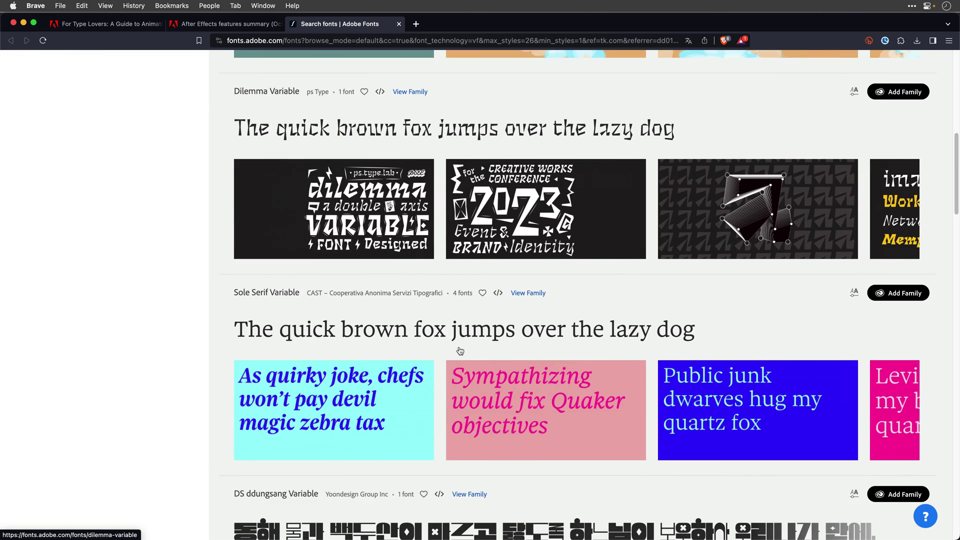
{"action": "scroll", "coordinate": [459, 351], "scroll_direction": "down", "scroll_amount": 5}
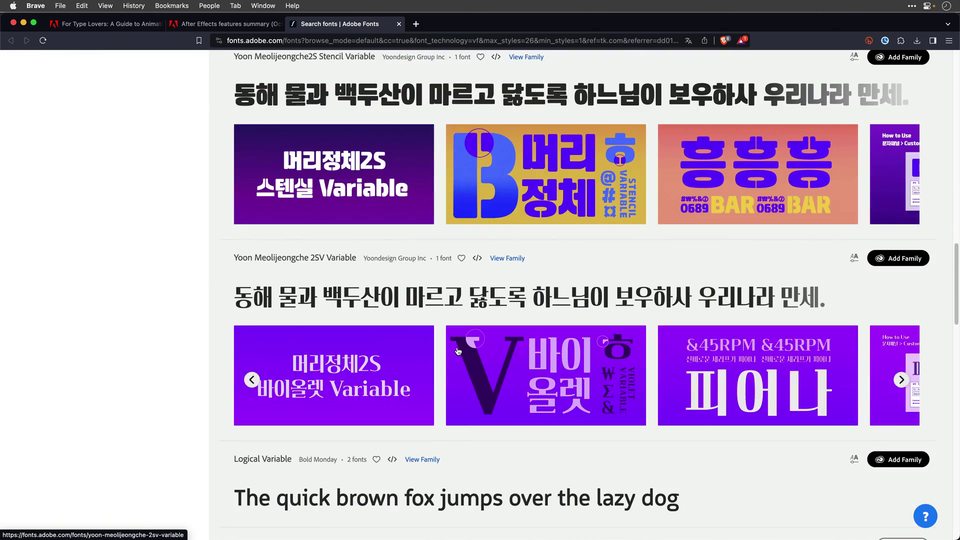
{"action": "scroll", "coordinate": [170, 361], "scroll_direction": "up", "scroll_amount": 20}
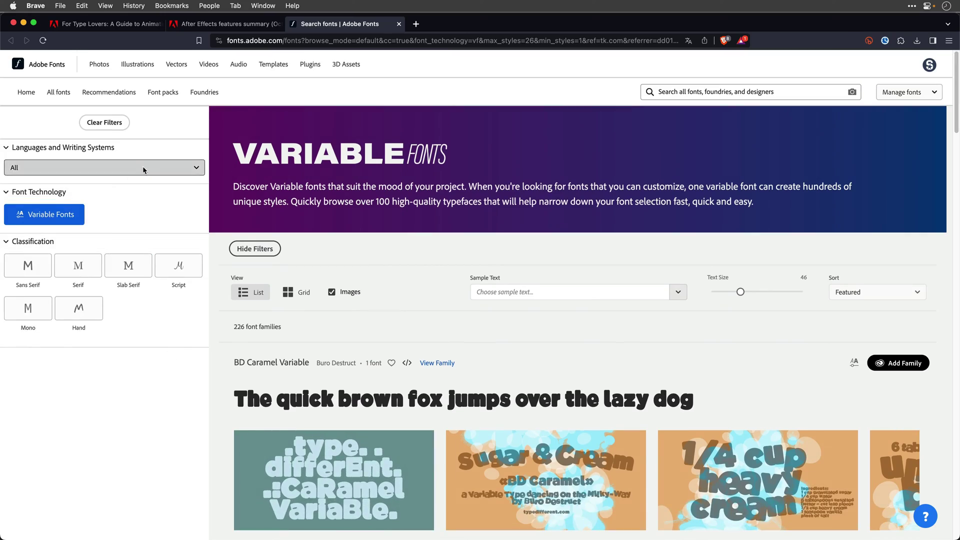
{"action": "left_click", "coordinate": [142, 166]}
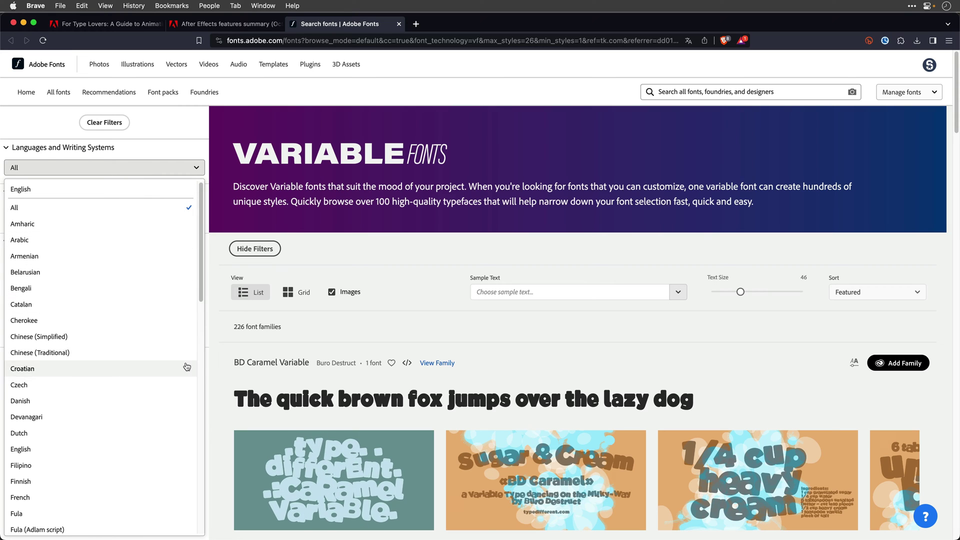
{"action": "left_click", "coordinate": [233, 345]}
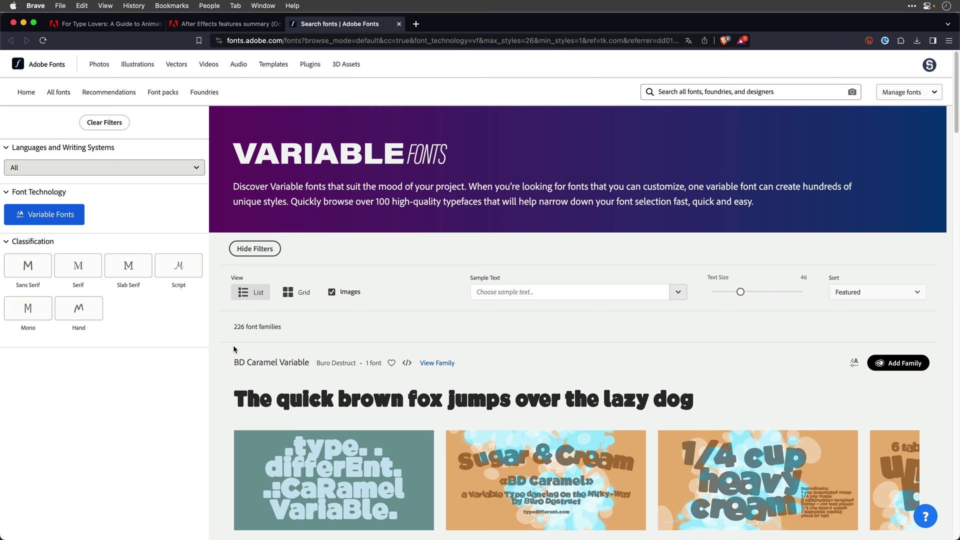
{"action": "scroll", "coordinate": [233, 346], "scroll_direction": "down", "scroll_amount": 3}
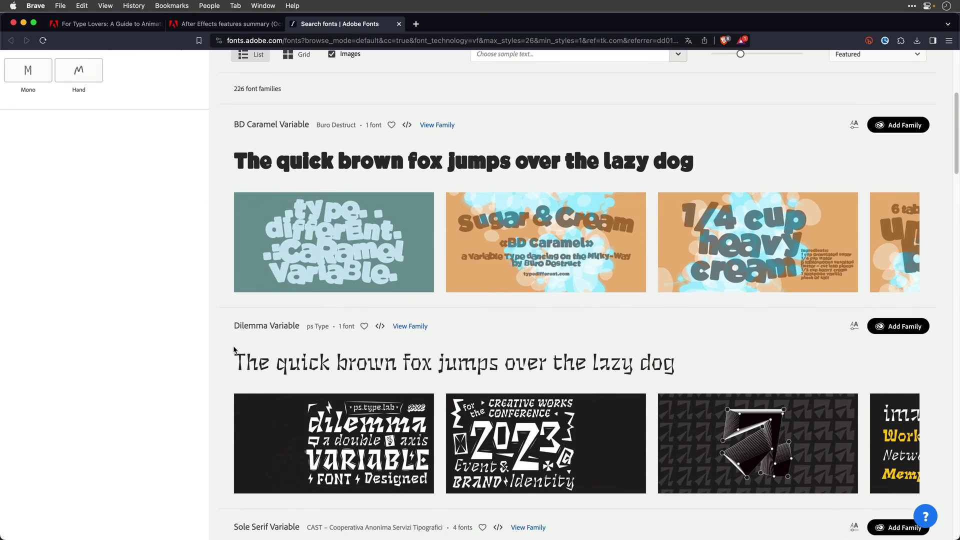
{"action": "scroll", "coordinate": [234, 349], "scroll_direction": "up", "scroll_amount": 5}
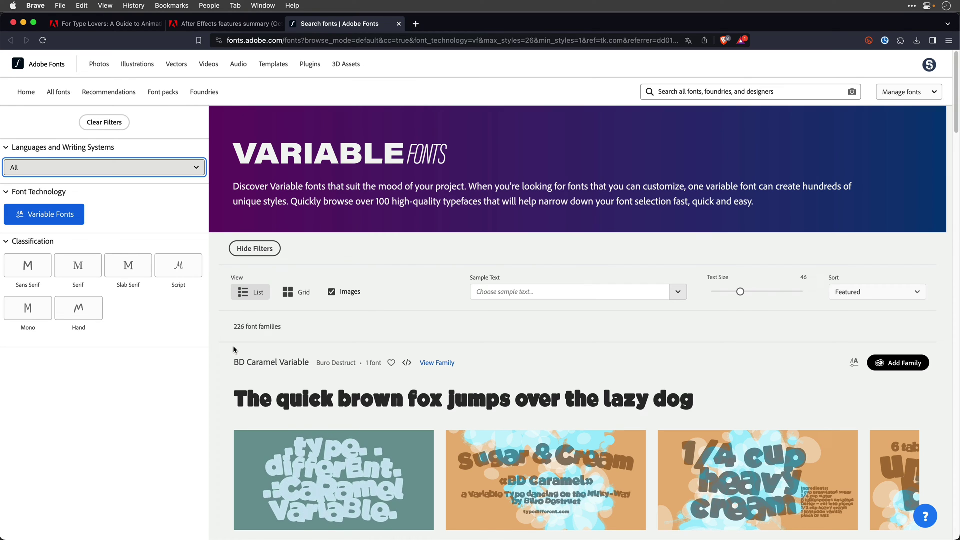
Download the After Effects variable-font demo script as demo-script.zip.
{"action": "left_click", "coordinate": [232, 26]}
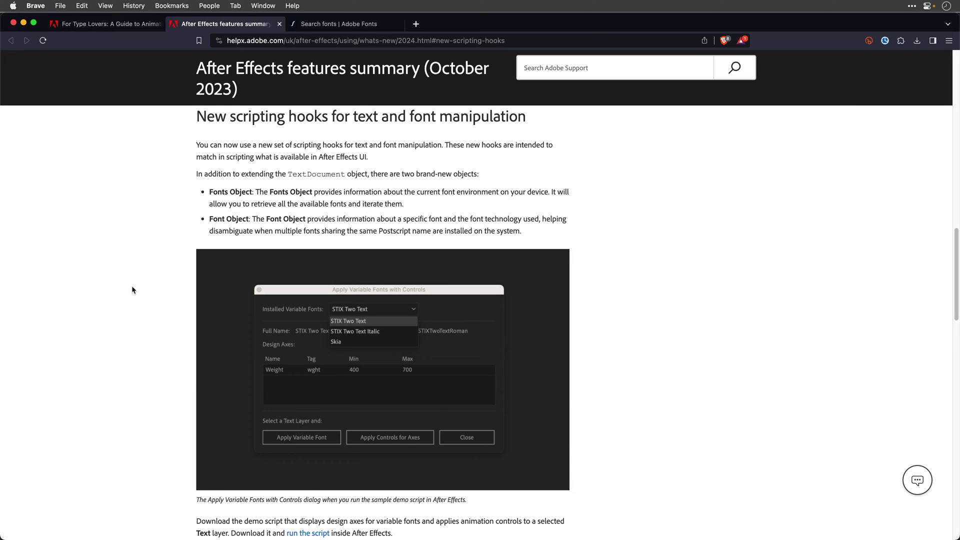
{"action": "scroll", "coordinate": [140, 325], "scroll_direction": "down", "scroll_amount": 3}
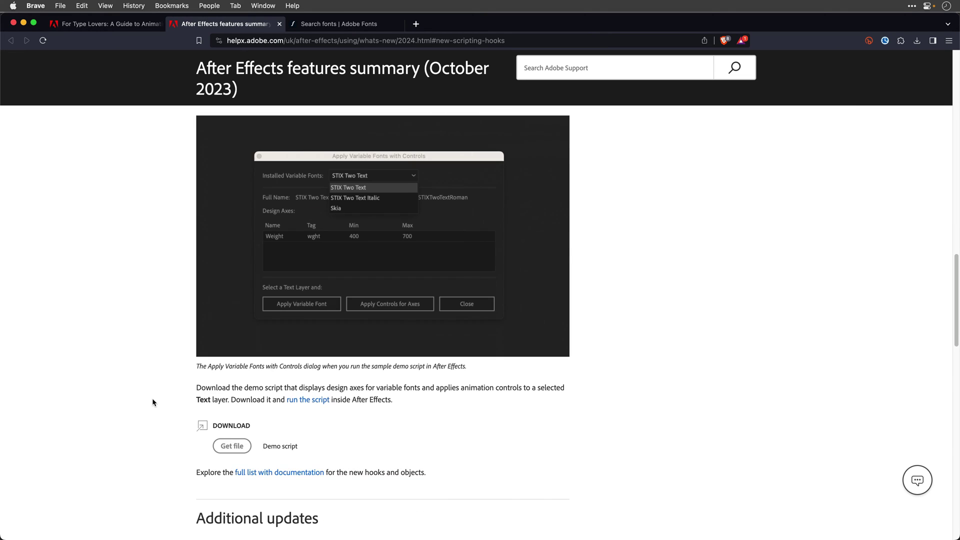
{"action": "left_click", "coordinate": [232, 446]}
Unzip demo-script.zip on the Desktop and select the InspectVariableFonts .jsx file inside.
{"action": "left_click_drag", "start_coordinate": [520, 270], "coordinate": [416, 222]}
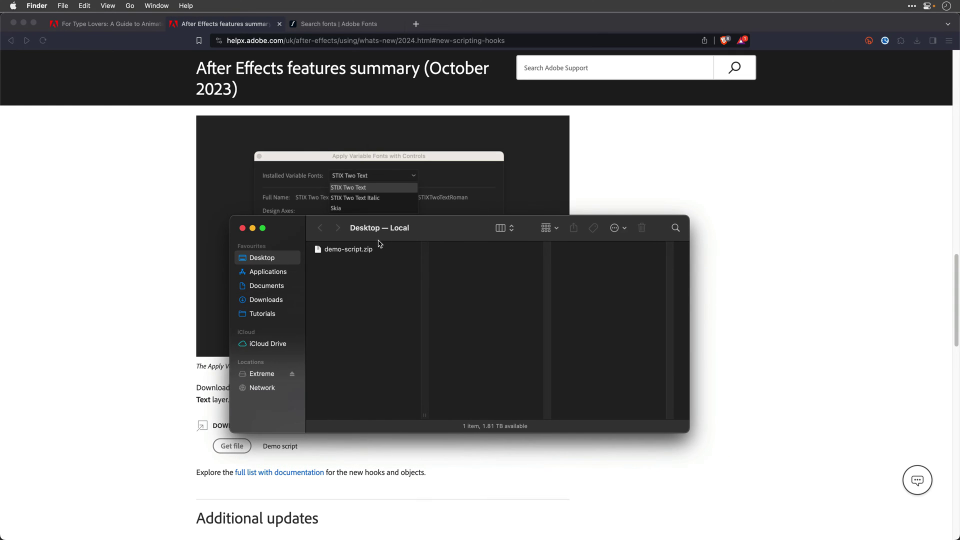
{"action": "double_click", "coordinate": [344, 253]}
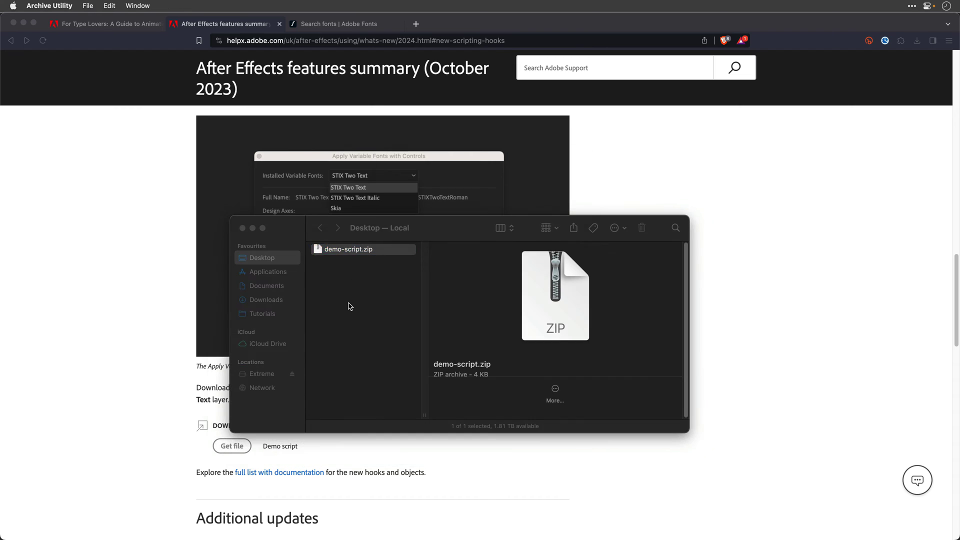
{"action": "left_click", "coordinate": [355, 249]}
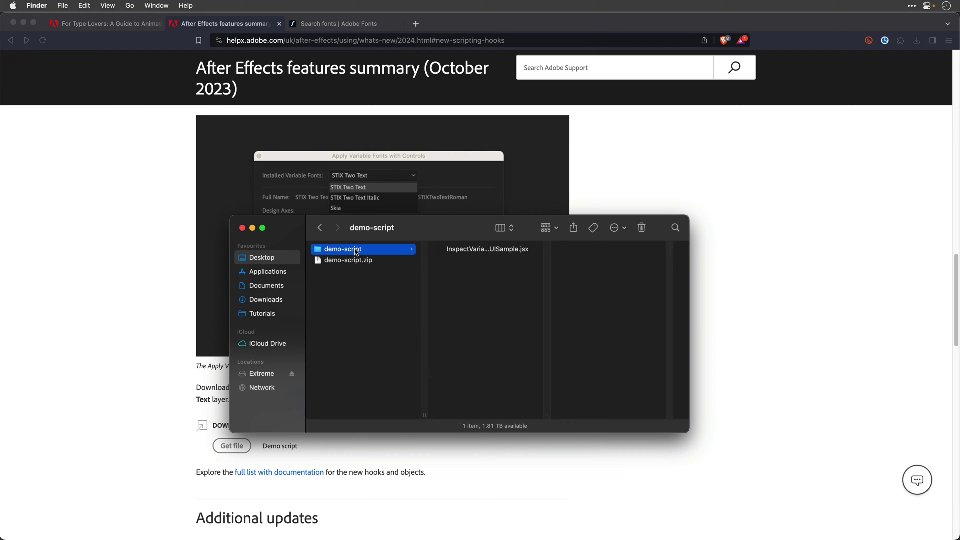
{"action": "left_click", "coordinate": [470, 250]}
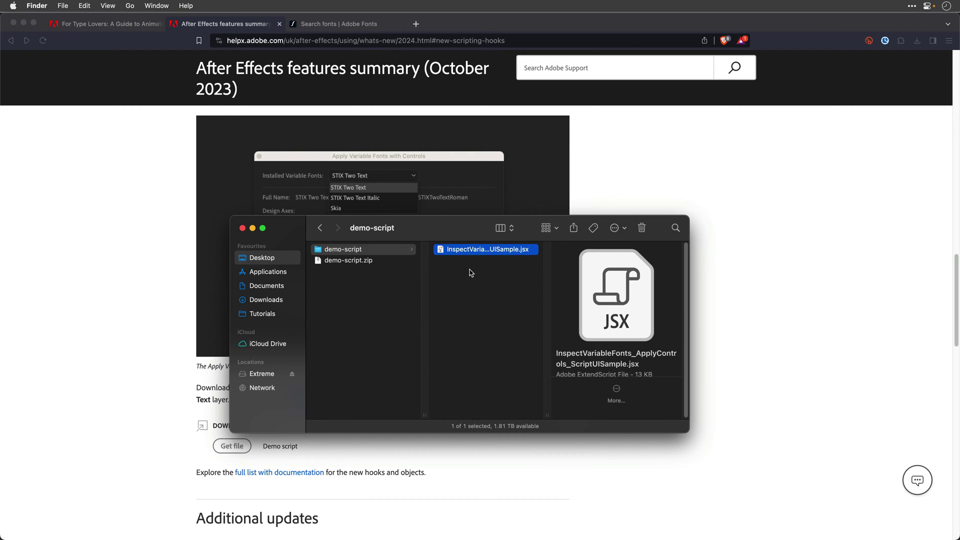
Install InspectVariableFonts_ApplyControls_ScriptUISample.jsx through File > Scripts > Install Script File.
{"action": "key", "text": "super+Tab"}
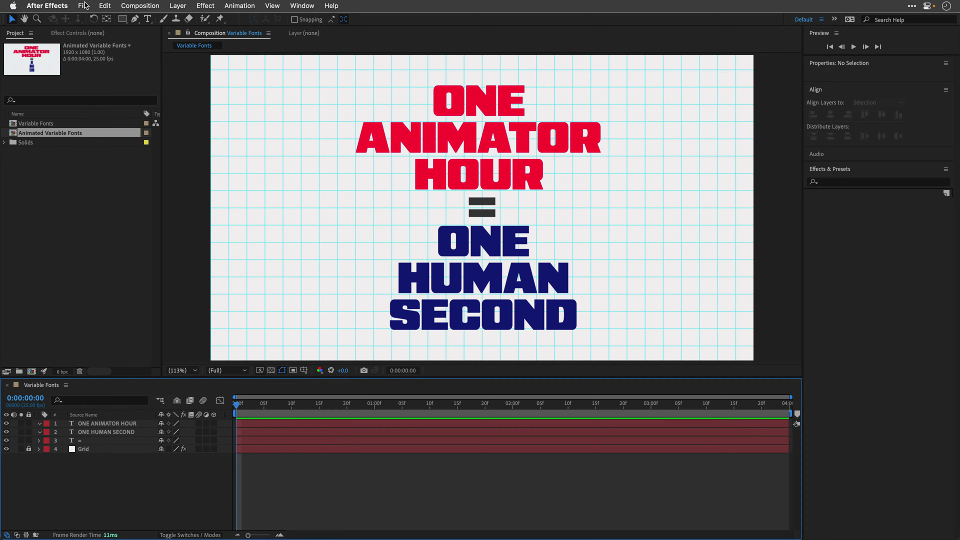
{"action": "left_click", "coordinate": [83, 6]}
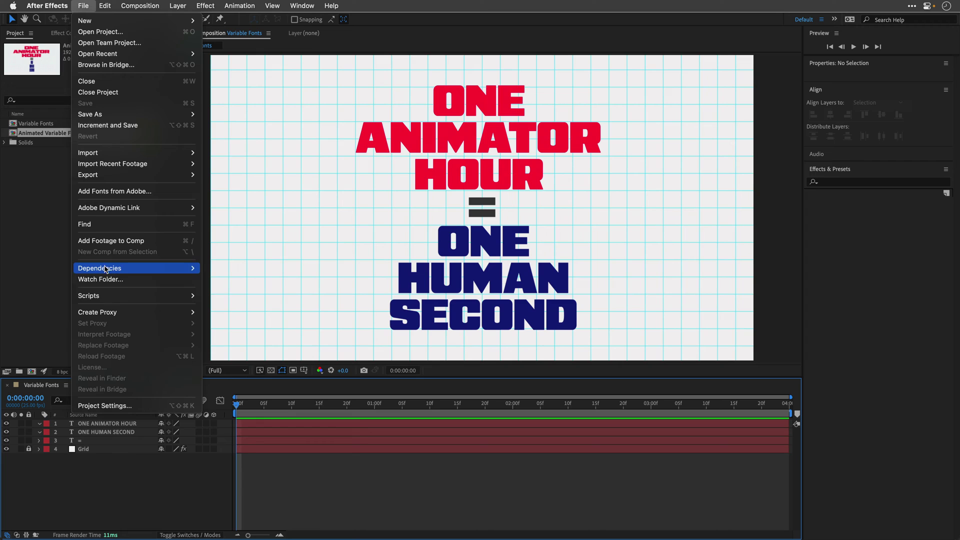
{"action": "mouse_move", "coordinate": [110, 296]}
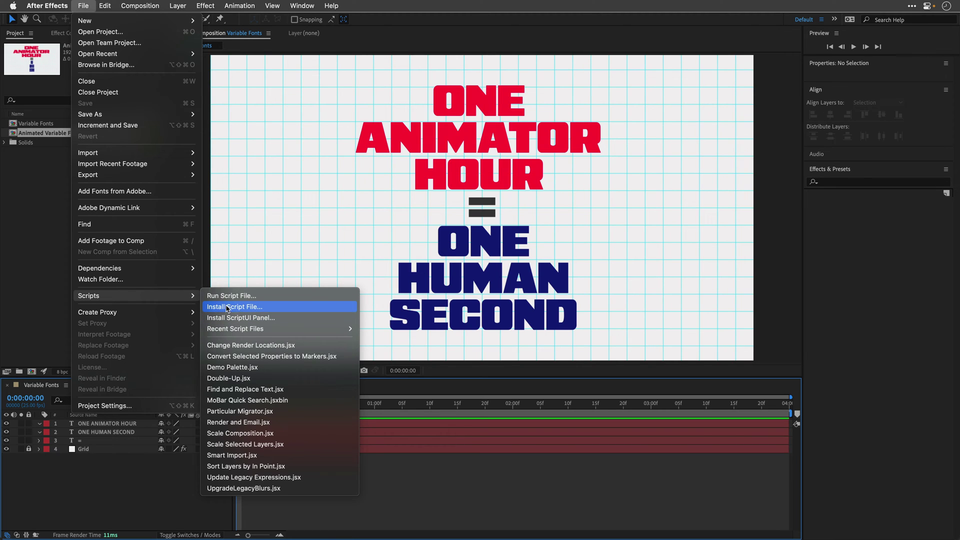
{"action": "left_click", "coordinate": [228, 307]}
{"action": "left_click", "coordinate": [406, 119]}
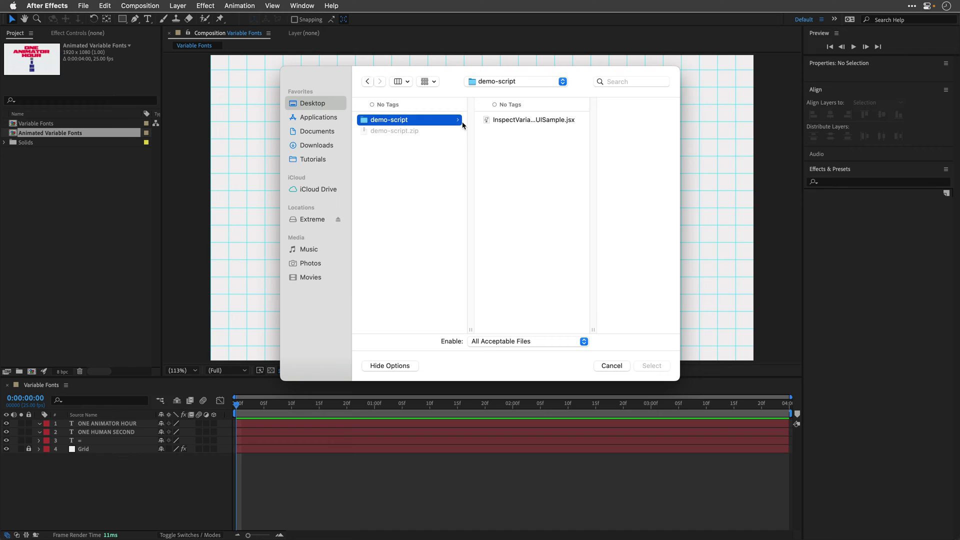
{"action": "left_click", "coordinate": [507, 124]}
{"action": "left_click", "coordinate": [657, 370]}
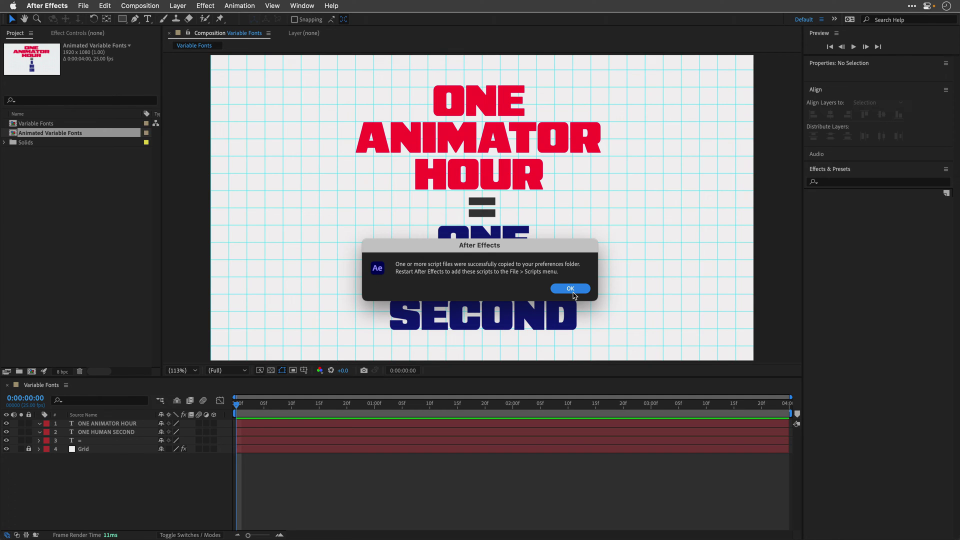
{"action": "left_click", "coordinate": [571, 290]}
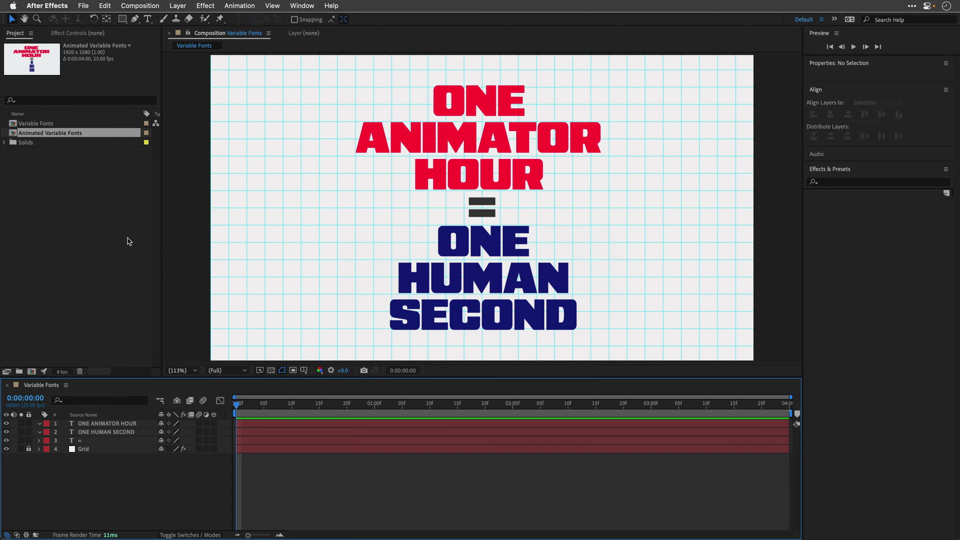
Restart After Effects and locate the InspectVariableFonts script under File > Scripts.
{"action": "left_click", "coordinate": [65, 4]}
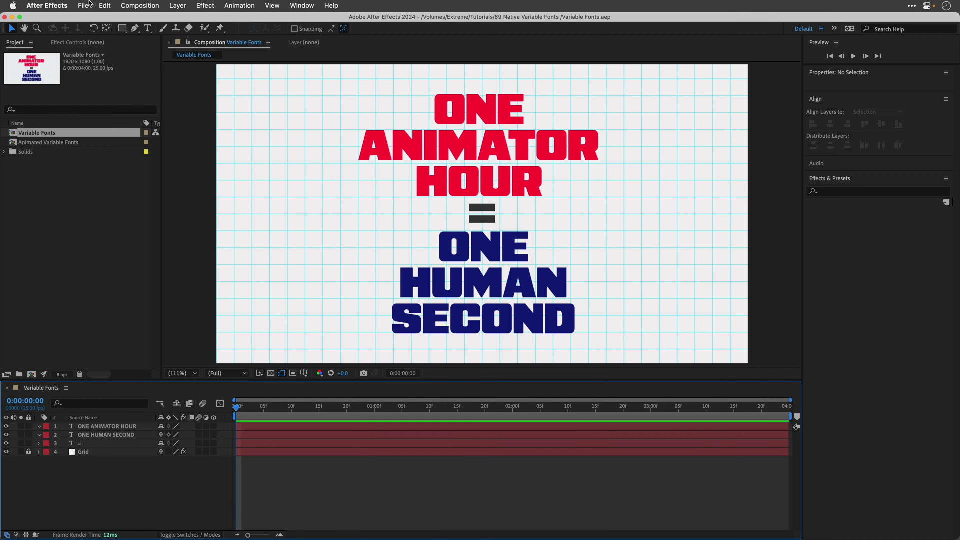
{"action": "left_click", "coordinate": [86, 5]}
{"action": "mouse_move", "coordinate": [105, 296]}
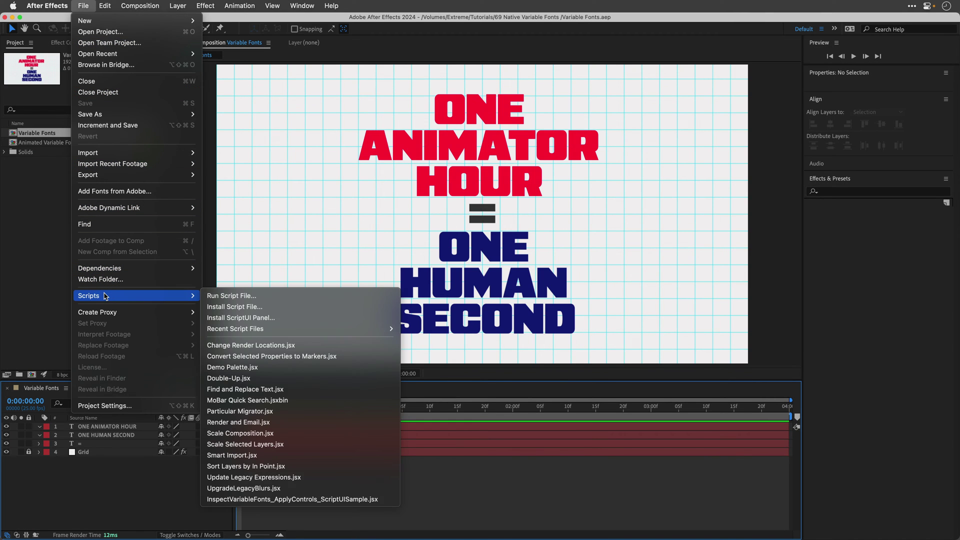
Run the variable-font script, move its panel aside, and check ONE ANIMATOR HOUR's styles, keeping Regular.
{"action": "left_click", "coordinate": [262, 500]}
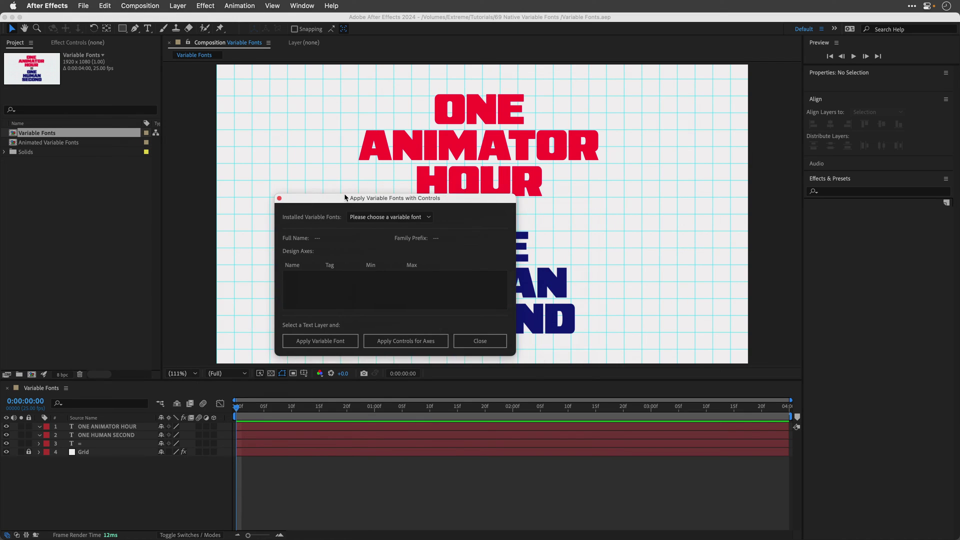
{"action": "left_click_drag", "start_coordinate": [344, 197], "coordinate": [99, 173]}
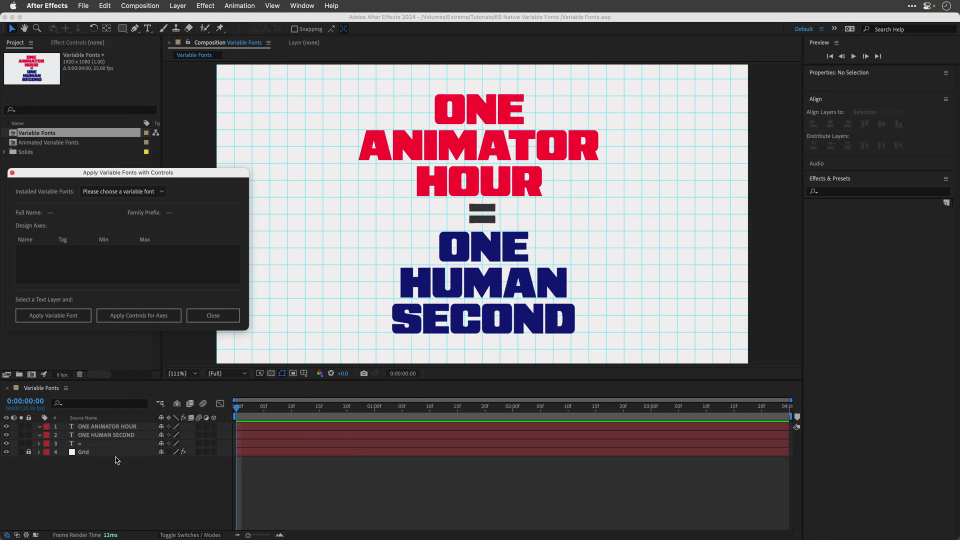
{"action": "left_click", "coordinate": [83, 429]}
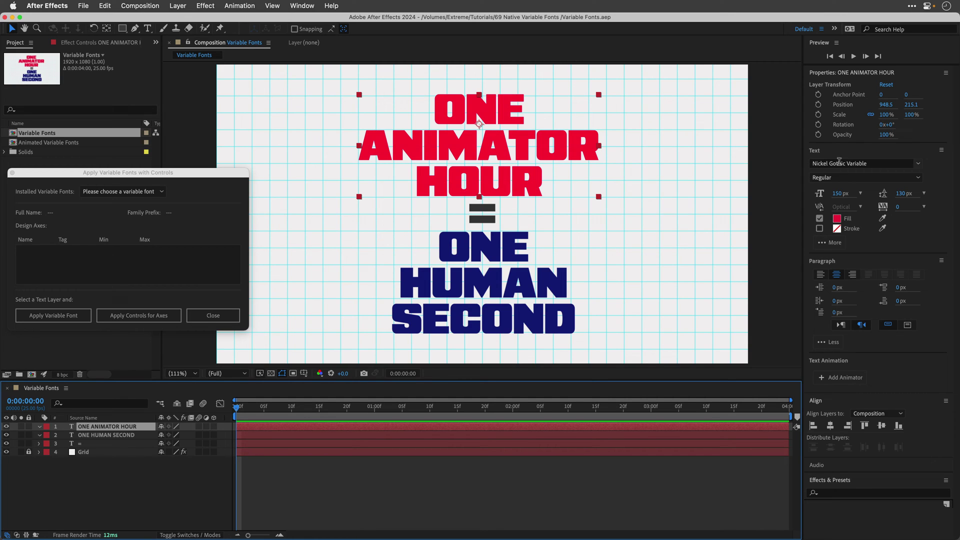
{"action": "left_click", "coordinate": [917, 178]}
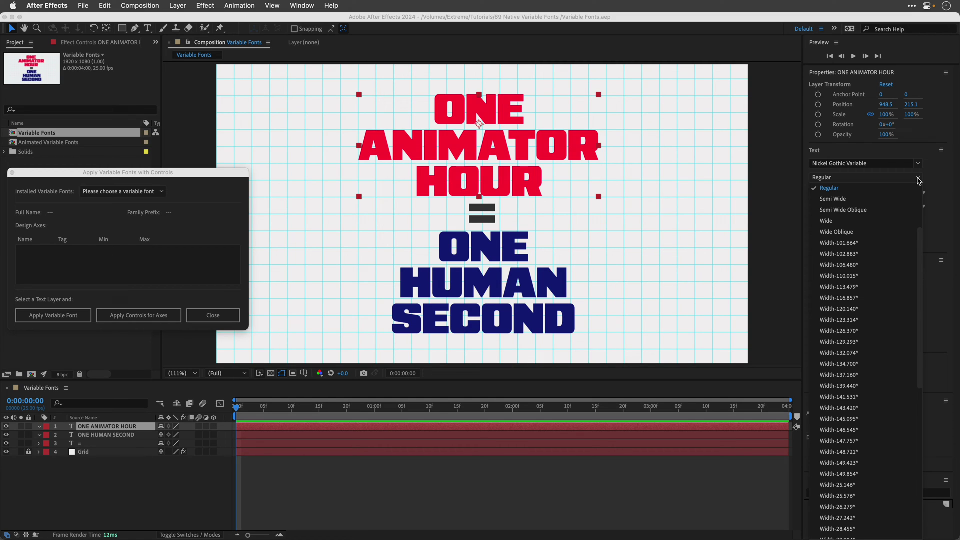
{"action": "left_click", "coordinate": [918, 181]}
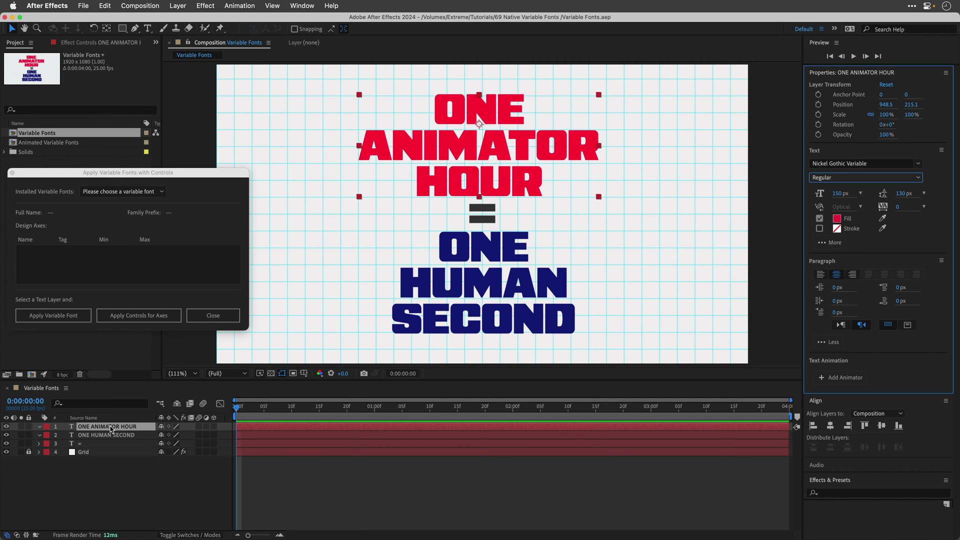
Inspect Nickel Gothic's axes, then apply CoFo Peshka VF 0 Black to ONE ANIMATOR HOUR.
{"action": "left_click", "coordinate": [124, 195]}
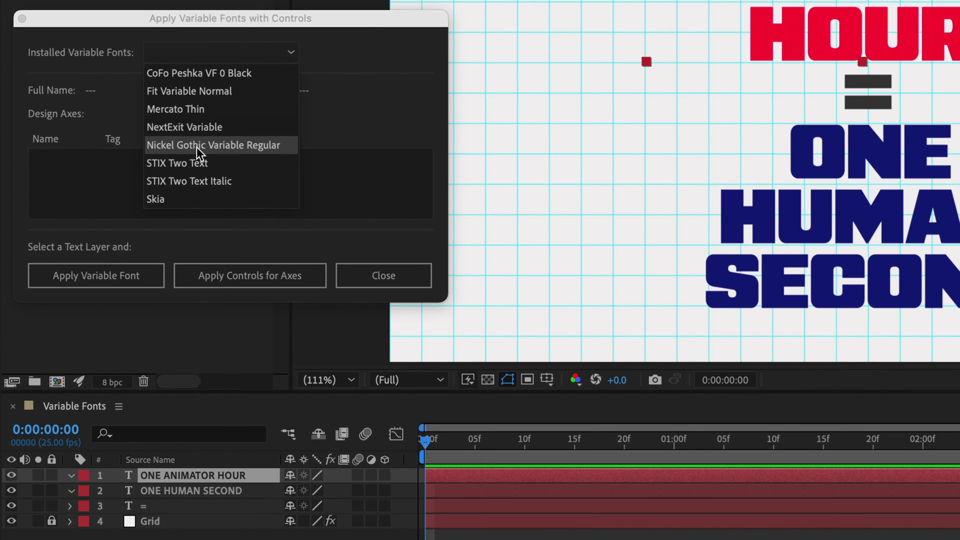
{"action": "left_click", "coordinate": [196, 146]}
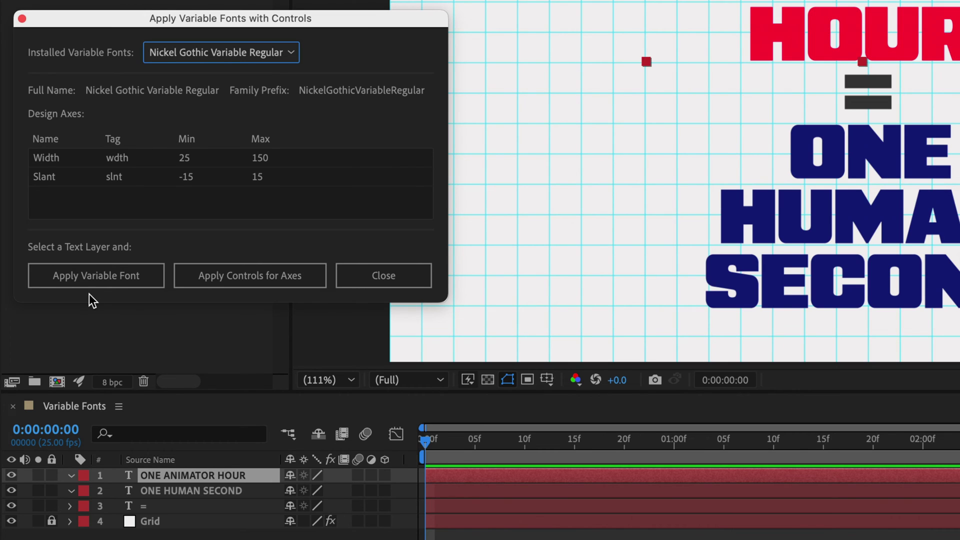
{"action": "left_click", "coordinate": [199, 54]}
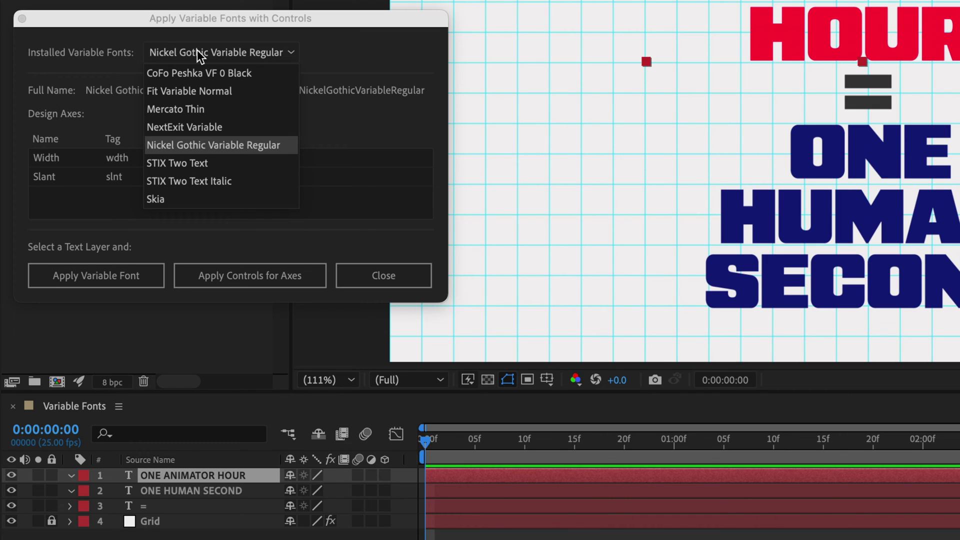
{"action": "left_click", "coordinate": [158, 73]}
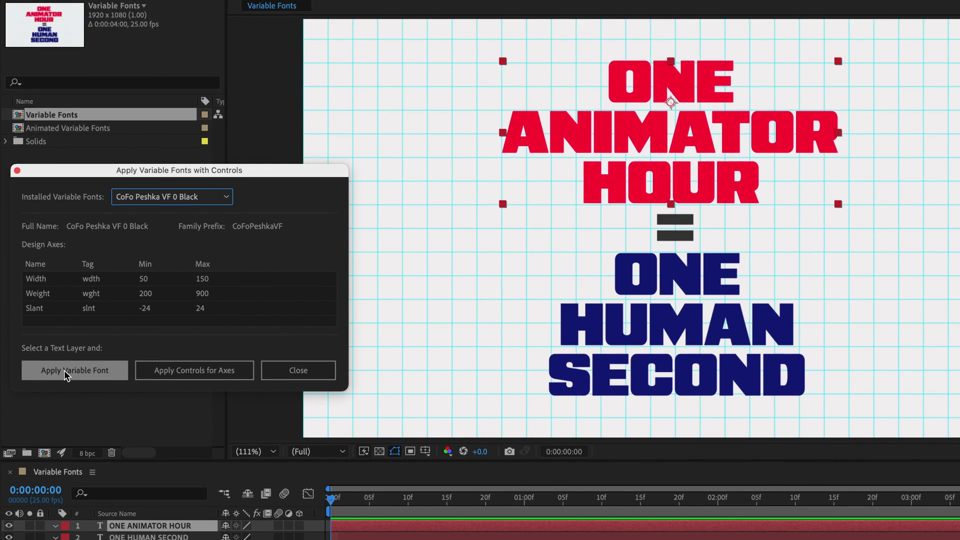
{"action": "left_click", "coordinate": [82, 281]}
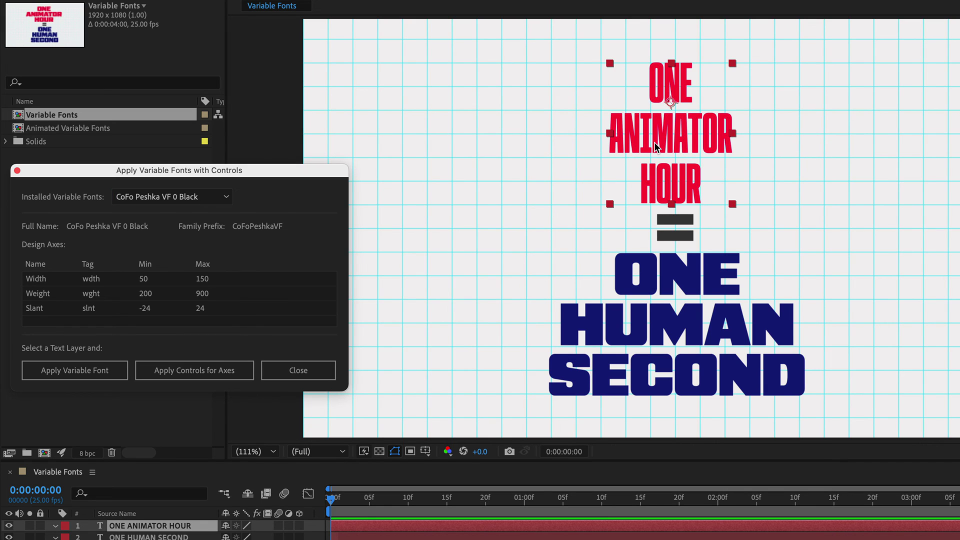
Apply Nickel Gothic Variable Regular to ONE ANIMATOR HOUR instead.
{"action": "left_click", "coordinate": [173, 197]}
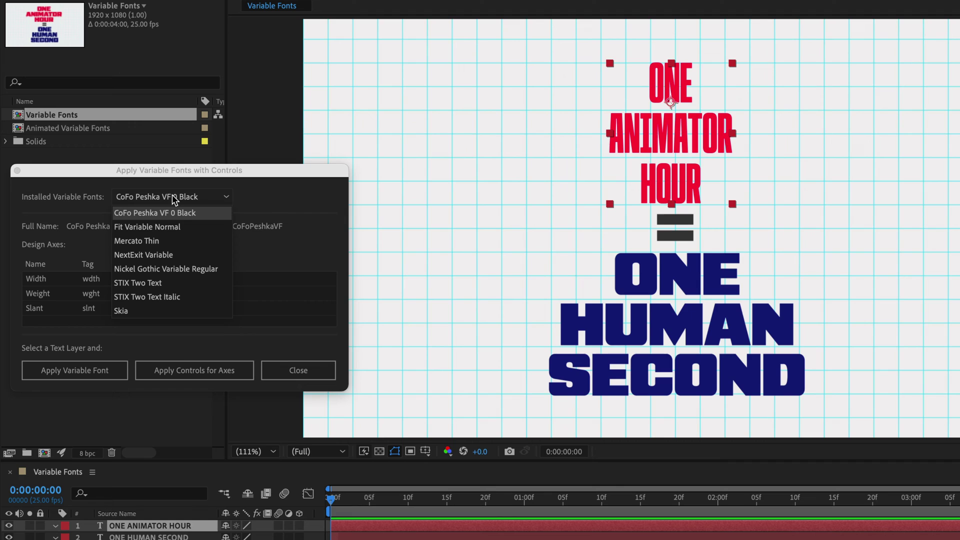
{"action": "left_click", "coordinate": [169, 270]}
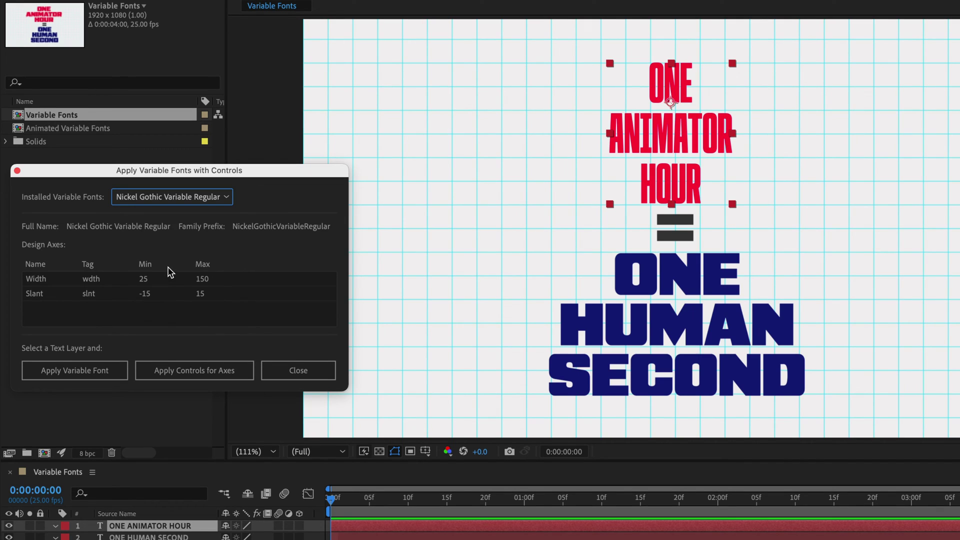
{"action": "left_click", "coordinate": [75, 376]}
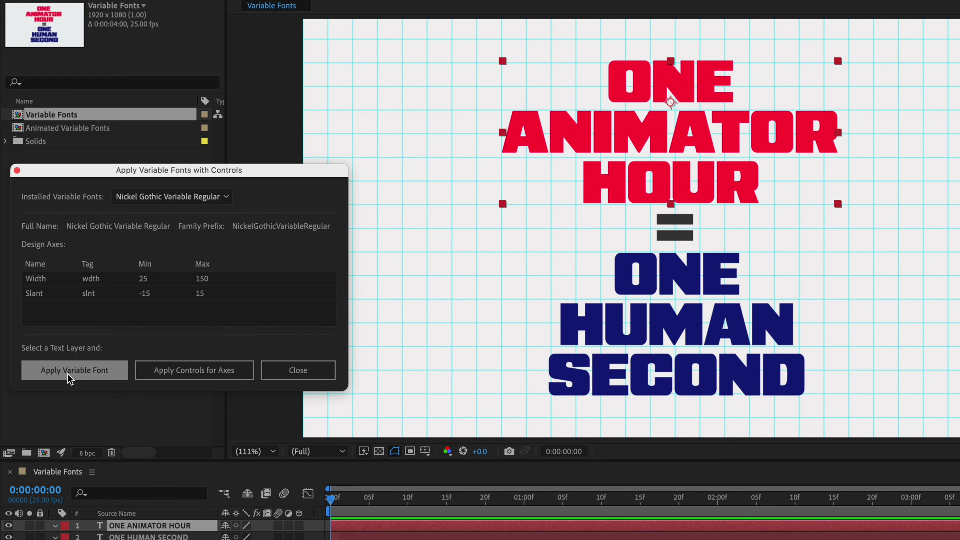
Add Width and Slant slider controls to ONE ANIMATOR HOUR and view them in Effect Controls.
{"action": "left_click", "coordinate": [191, 370]}
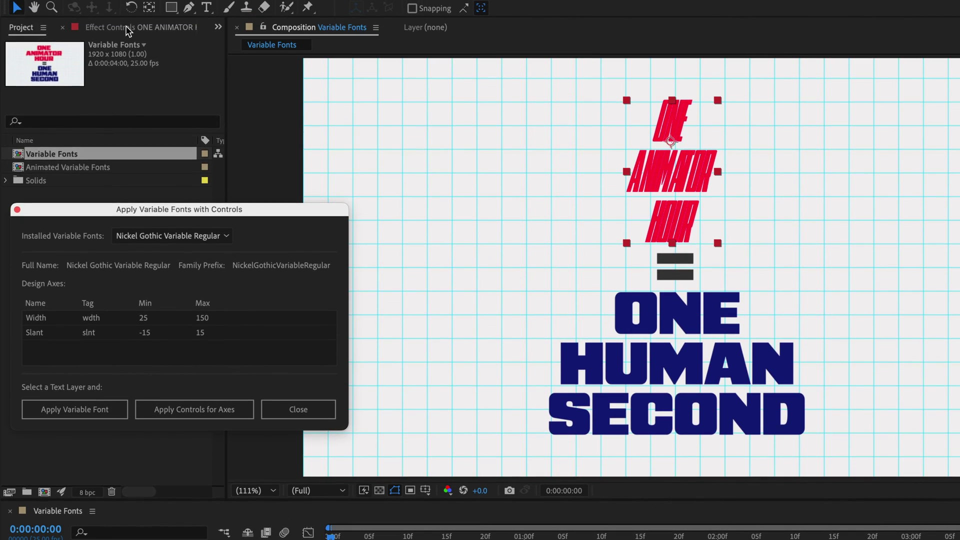
{"action": "left_click", "coordinate": [120, 10]}
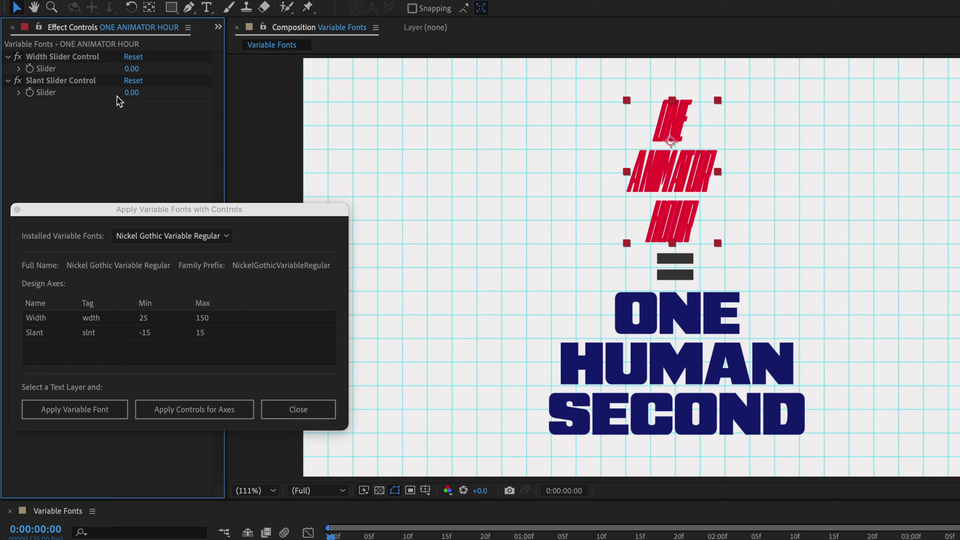
Set ONE ANIMATOR HOUR's Slant to 50 and Width to 100, then keyframe Width.
{"action": "left_click", "coordinate": [132, 93]}
{"action": "left_click_drag", "start_coordinate": [131, 93], "coordinate": [167, 97]}
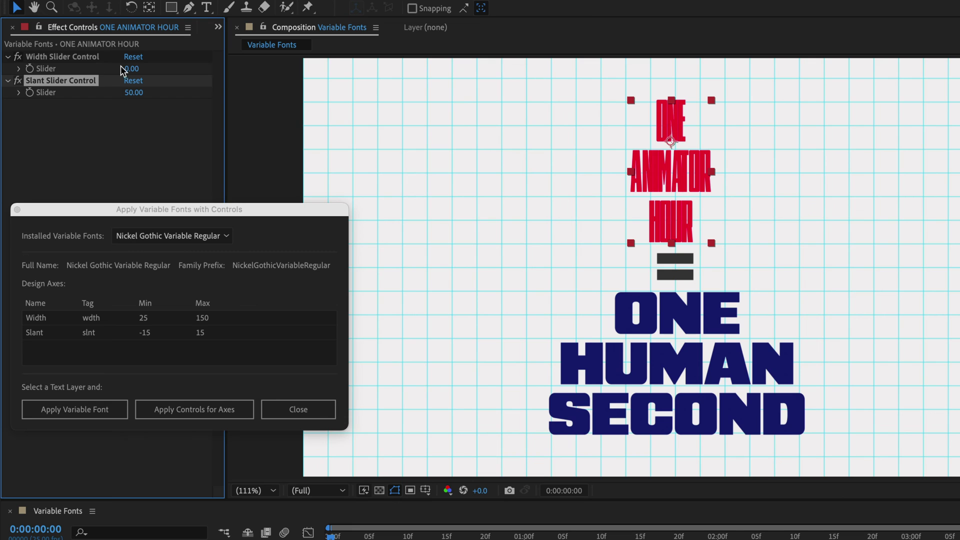
{"action": "left_click_drag", "start_coordinate": [130, 74], "coordinate": [204, 75]}
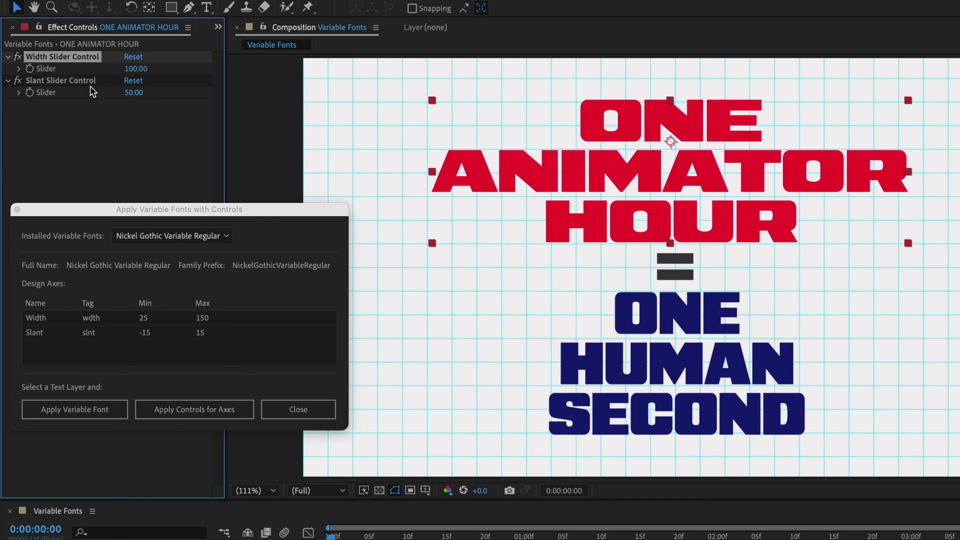
{"action": "left_click", "coordinate": [30, 69]}
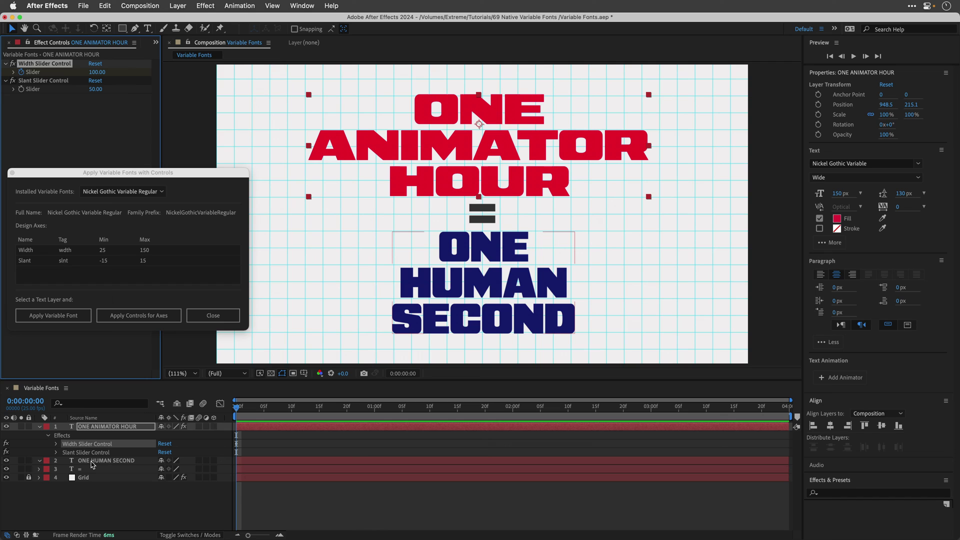
Add Width and Slant sliders to ONE HUMAN SECOND and set its Slant to 50.
{"action": "left_click", "coordinate": [92, 464]}
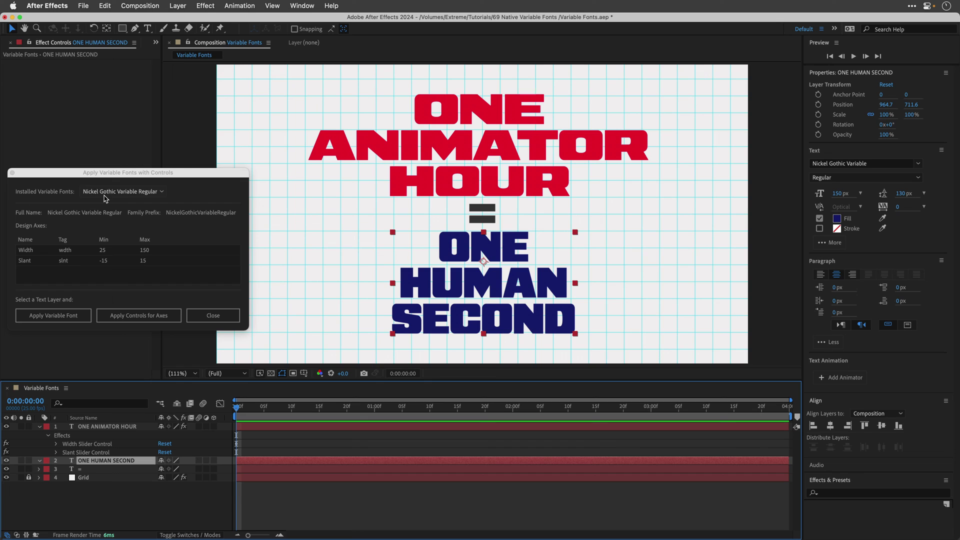
{"action": "left_click", "coordinate": [125, 318]}
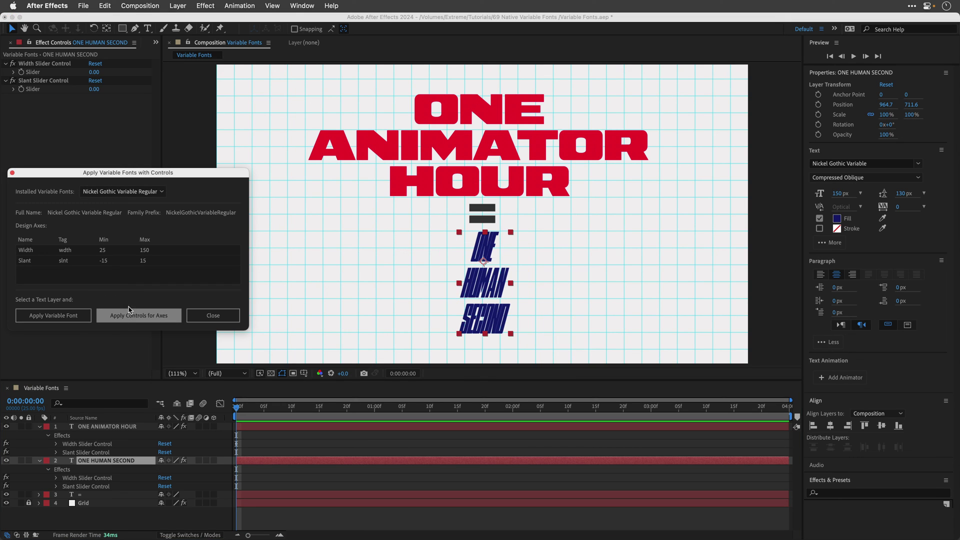
{"action": "left_click", "coordinate": [94, 89]}
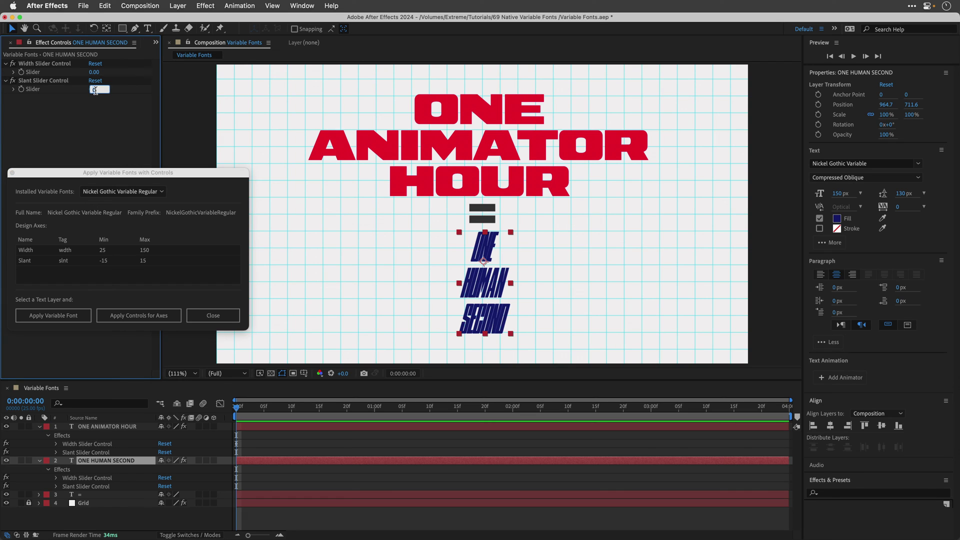
{"action": "type", "text": "50"}
{"action": "key", "text": "Return"}
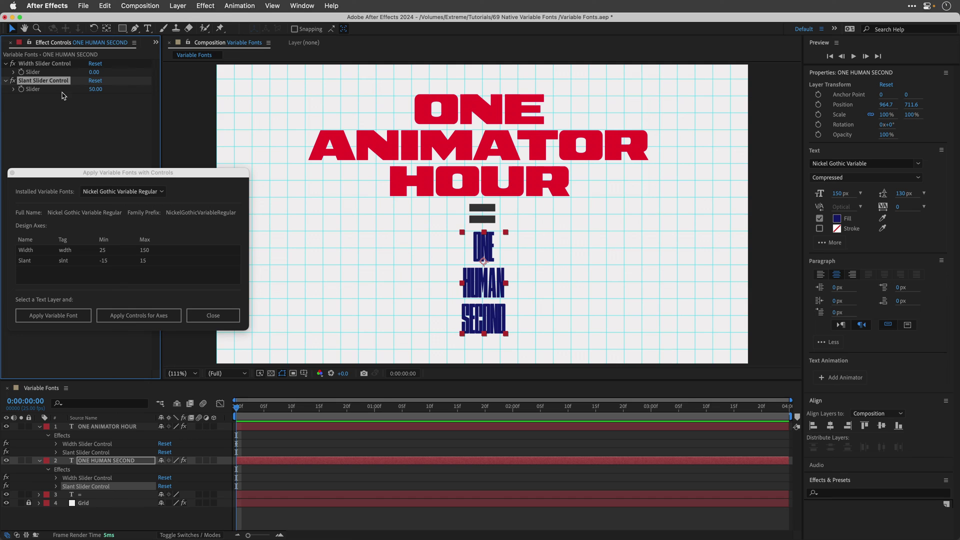
{"action": "left_click", "coordinate": [21, 73]}
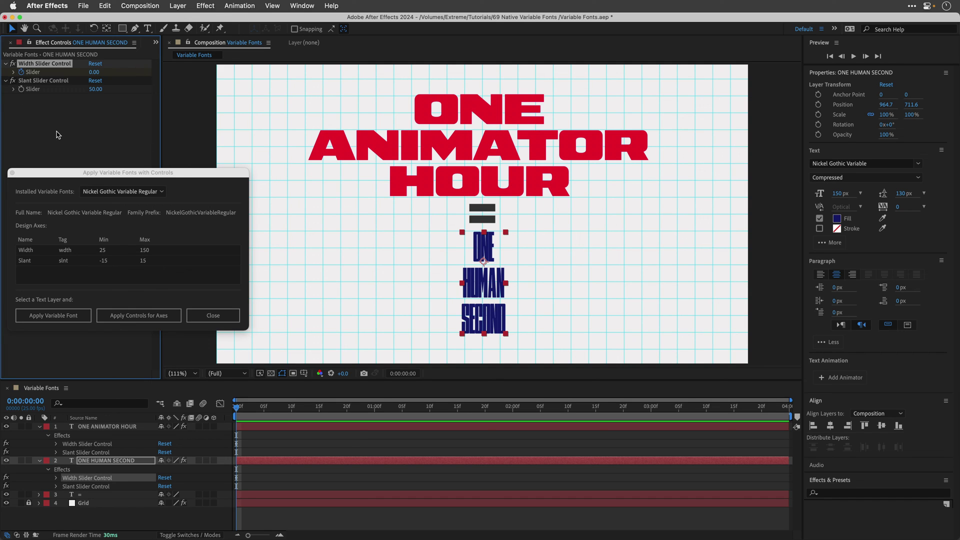
At 2 seconds, set ONE HUMAN SECOND's width to 100 and ONE ANIMATOR HOUR's width to 0.
{"action": "left_click", "coordinate": [513, 408]}
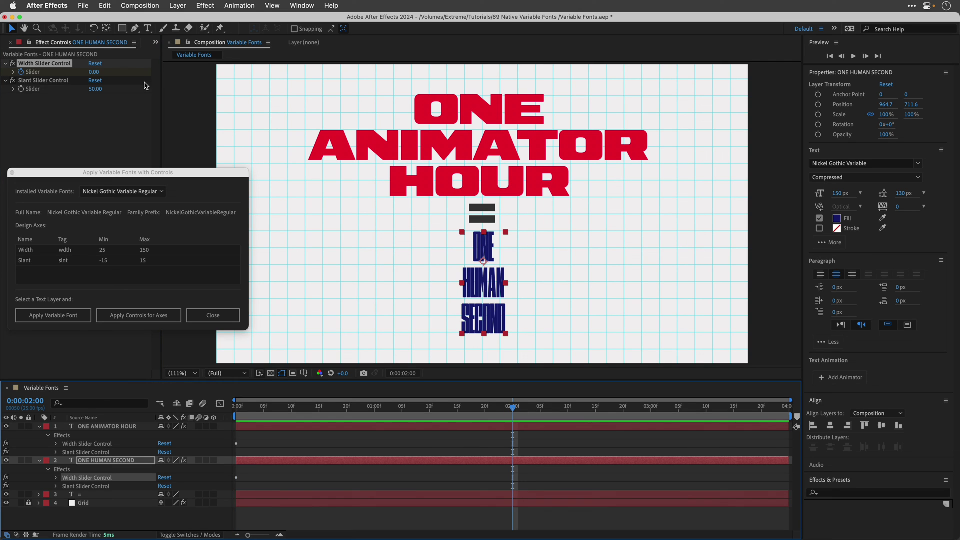
{"action": "left_click", "coordinate": [94, 73]}
{"action": "type", "text": "100"}
{"action": "key", "text": "Return"}
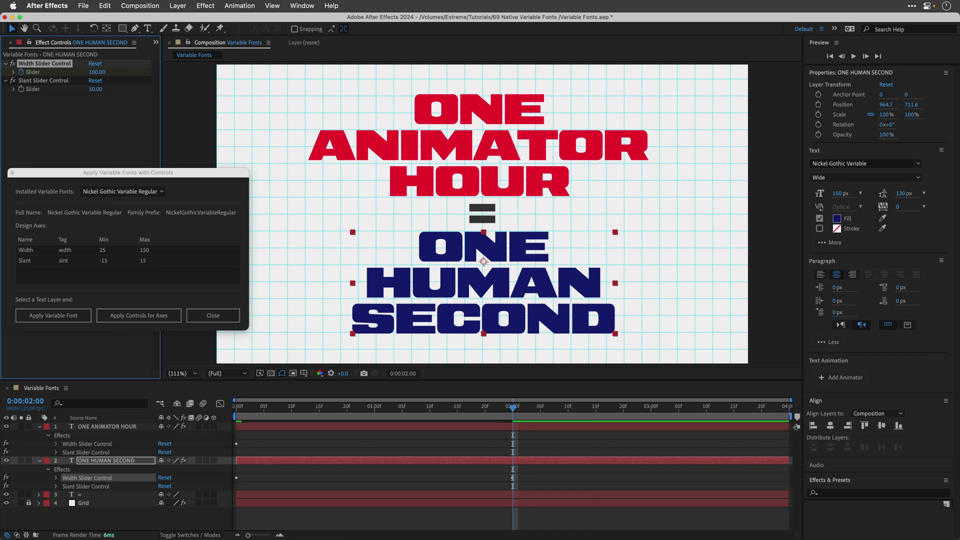
{"action": "left_click", "coordinate": [100, 427]}
{"action": "left_click", "coordinate": [95, 72]}
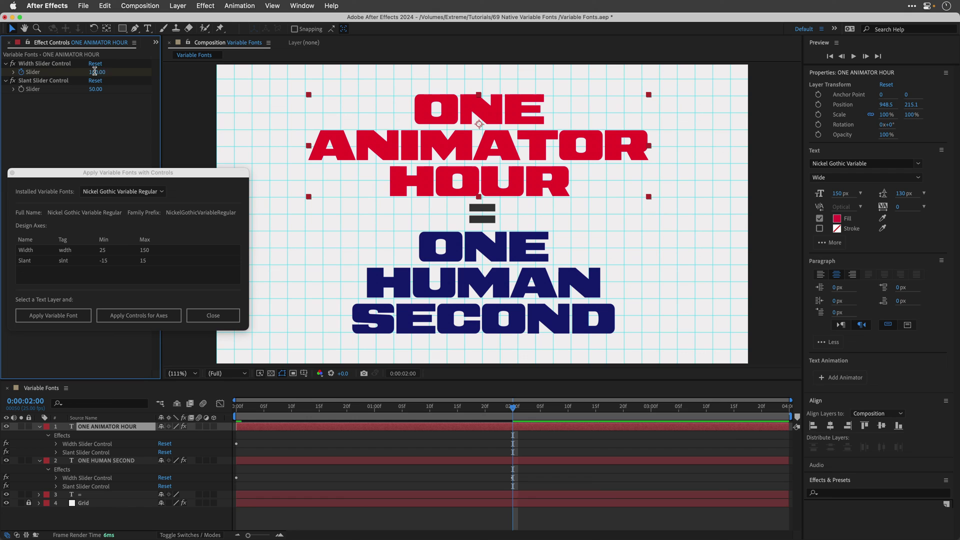
{"action": "type", "text": "0"}
{"action": "key", "text": "Return"}
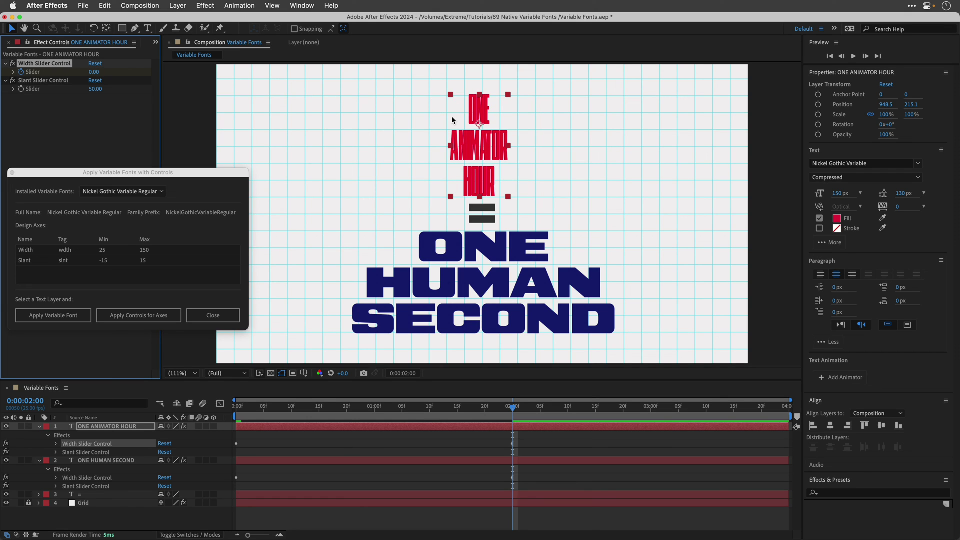
Copy each layer's first width keyframe to the composition's end so the widths swap back.
{"action": "left_click_drag", "start_coordinate": [512, 407], "coordinate": [810, 413]}
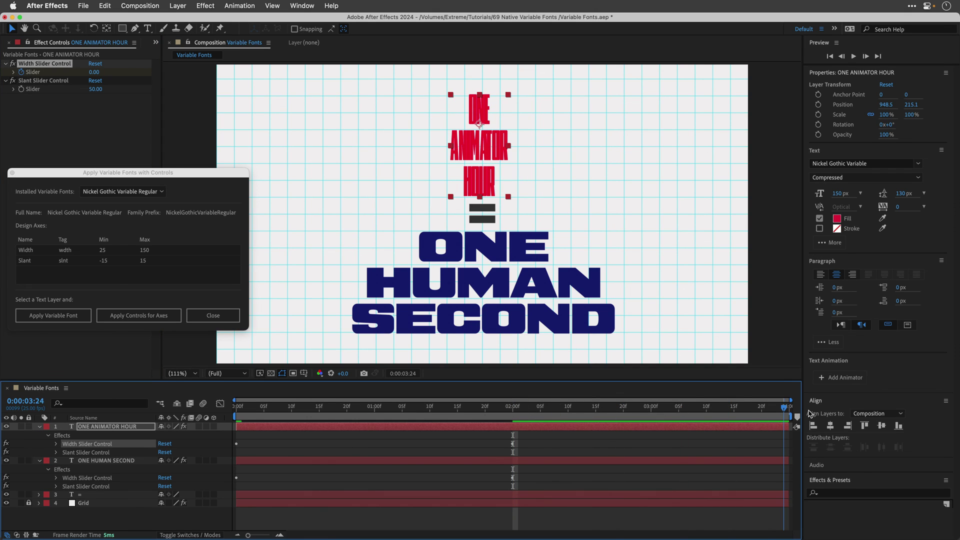
{"action": "left_click", "coordinate": [106, 427]}
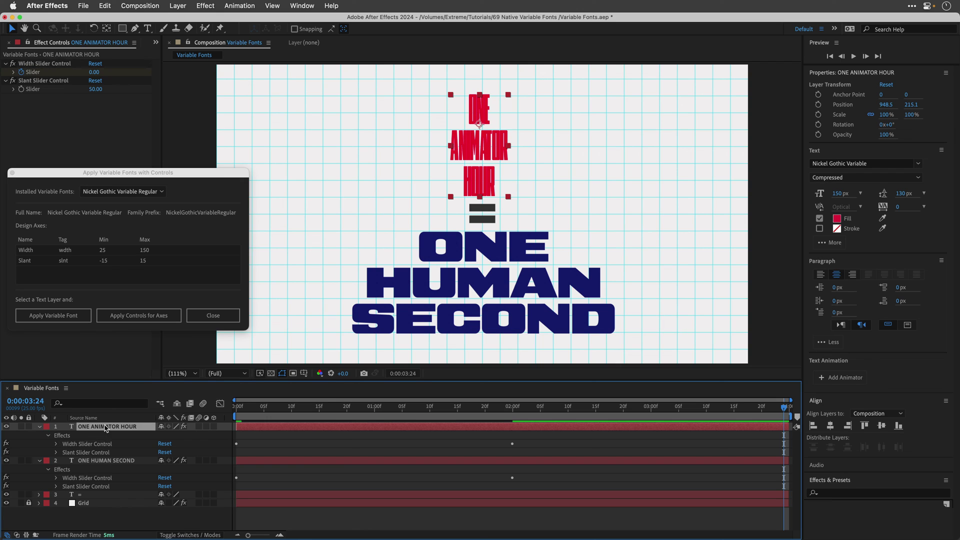
{"action": "left_click", "coordinate": [93, 461], "text": "shift"}
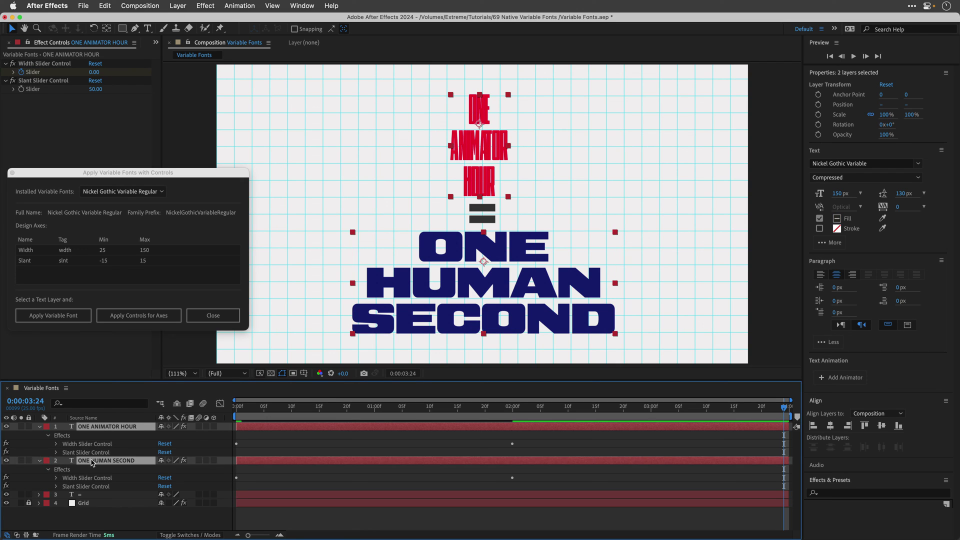
{"action": "key", "text": "u"}
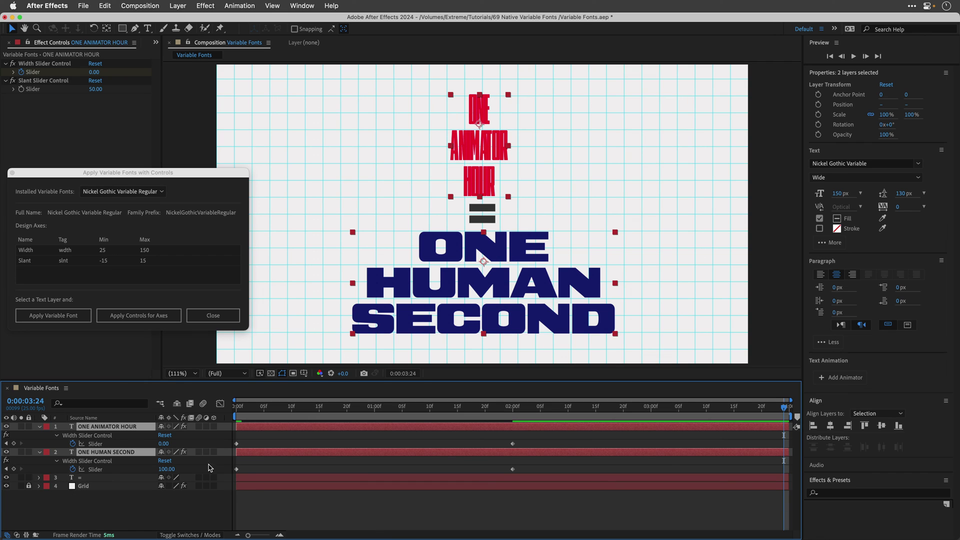
{"action": "left_click", "coordinate": [236, 443]}
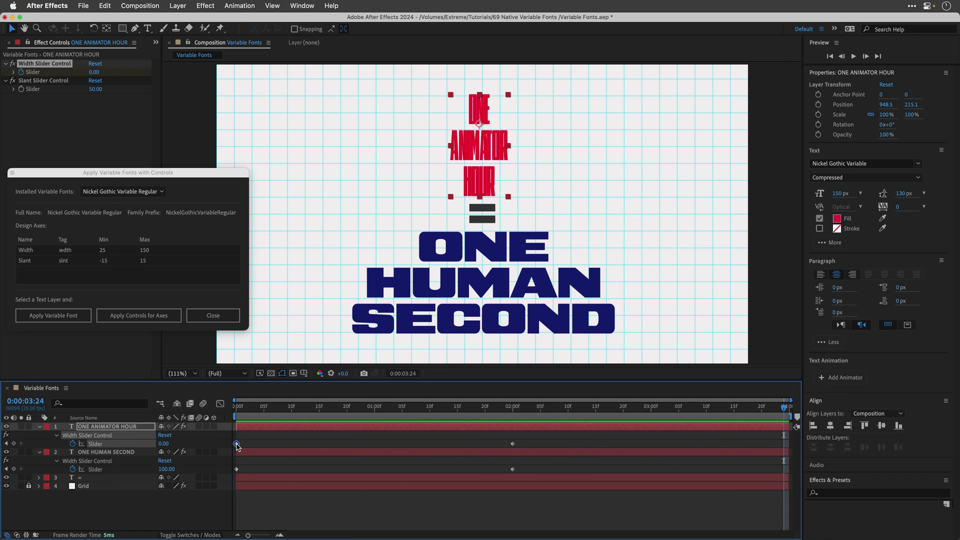
{"action": "key", "text": "super+c"}
{"action": "key", "text": "super+v"}
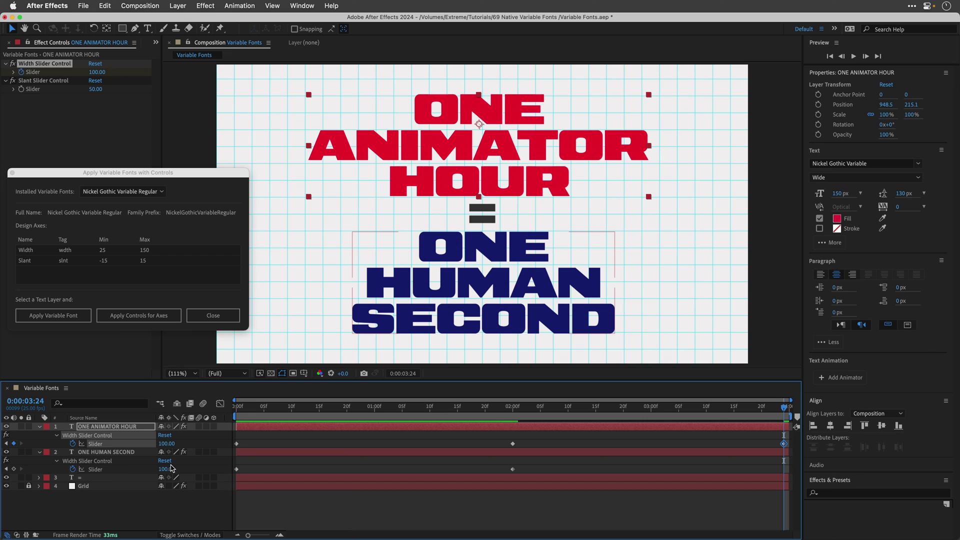
{"action": "left_click", "coordinate": [237, 468]}
{"action": "key", "text": "super+c"}
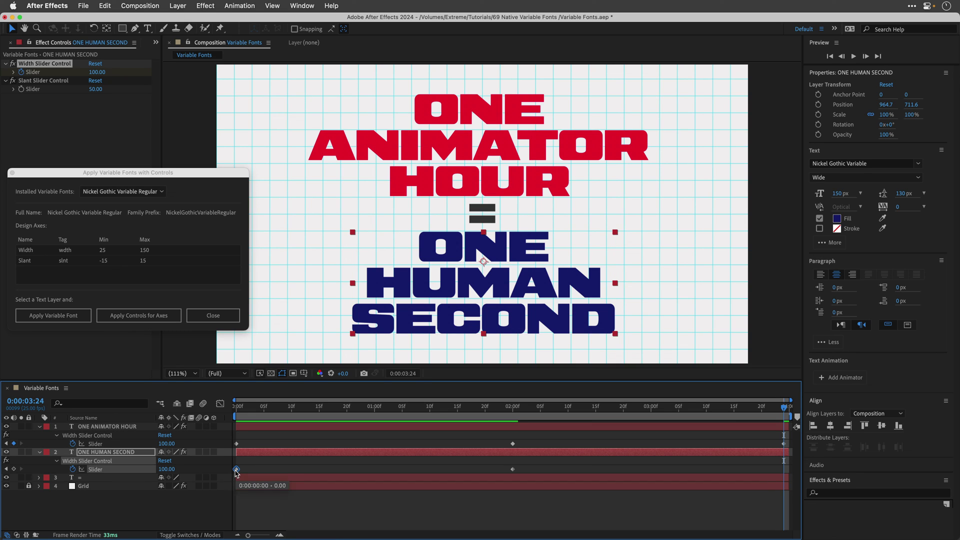
{"action": "key", "text": "super+v"}
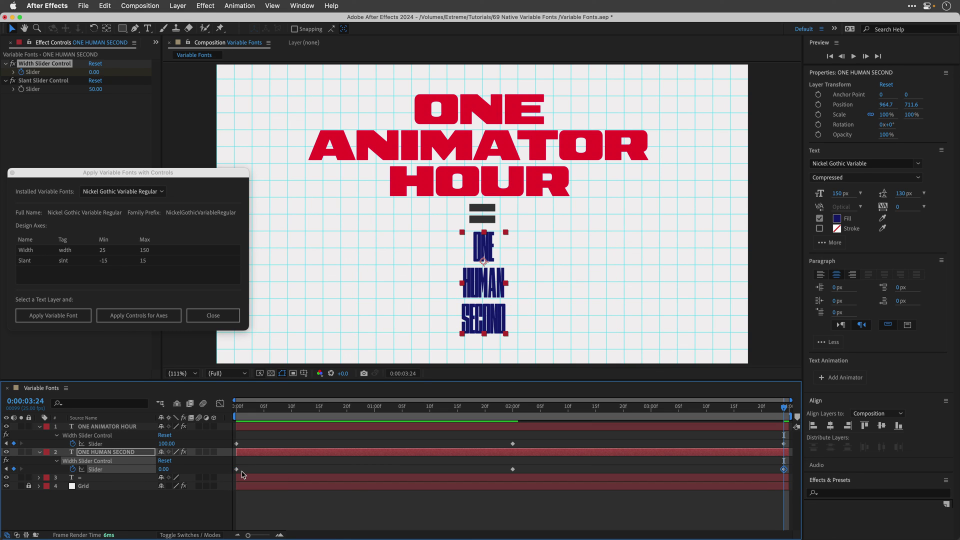
Apply Easy Ease to all width keyframes on both text layers.
{"action": "left_click", "coordinate": [95, 443]}
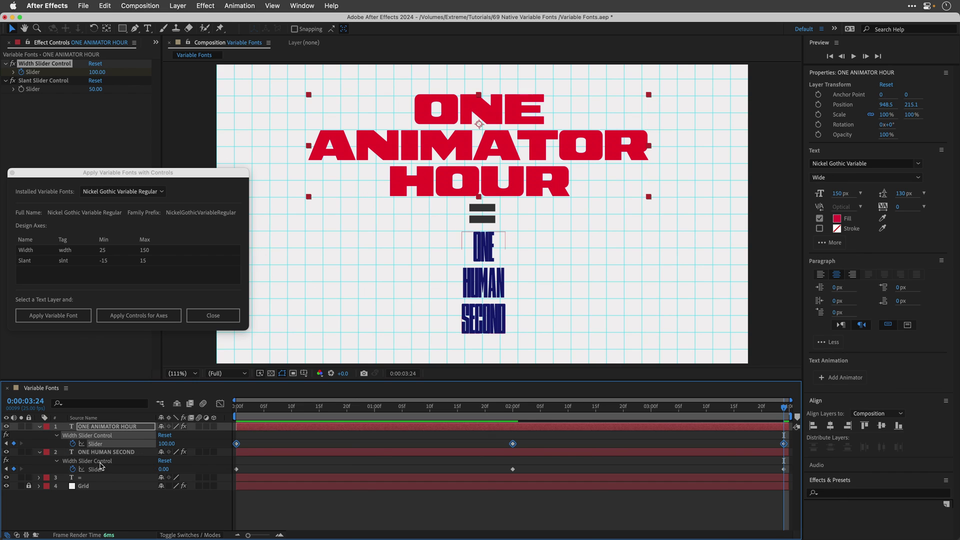
{"action": "left_click", "coordinate": [95, 469], "text": "shift"}
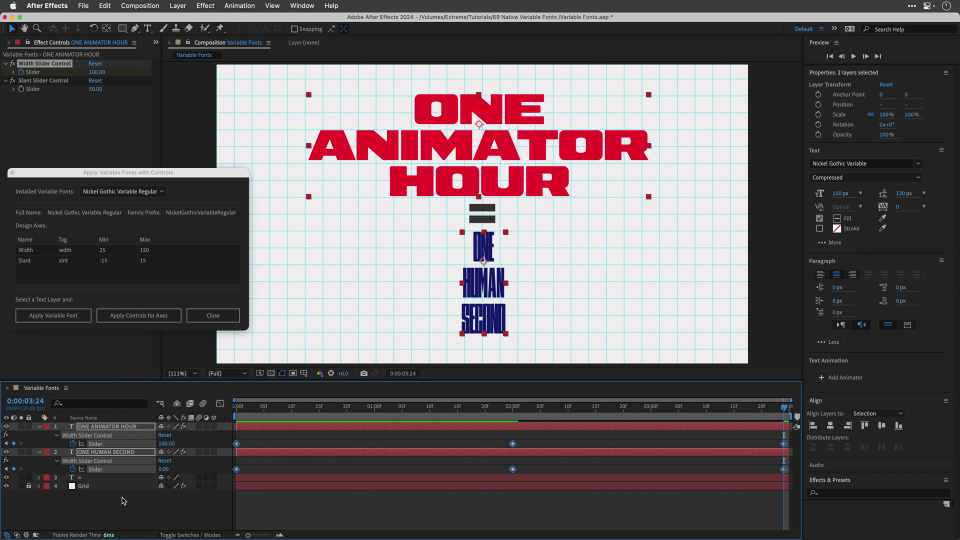
{"action": "key", "text": "F9"}
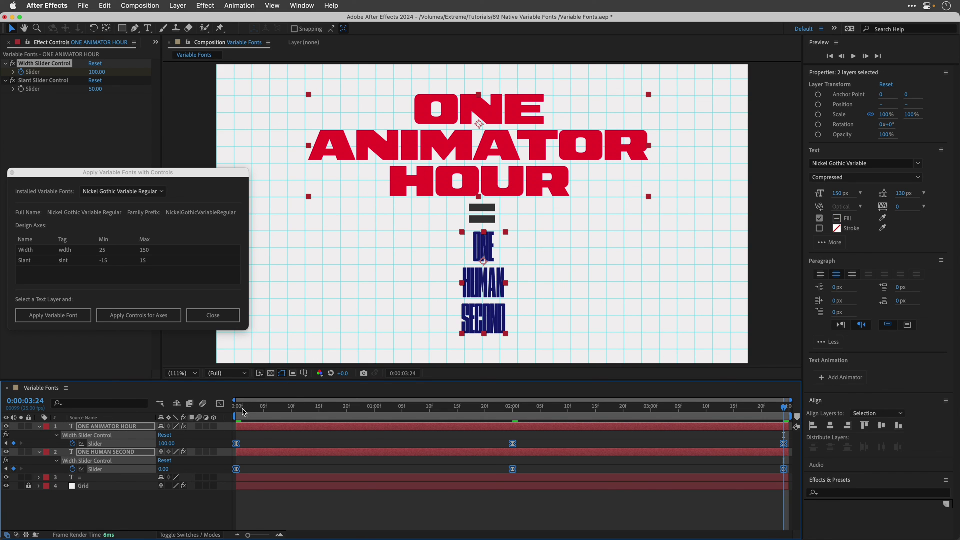
Preview the width animation from 0, close the Apply Variable Fonts dialog, and maximize the Composition panel.
{"action": "left_click", "coordinate": [237, 410]}
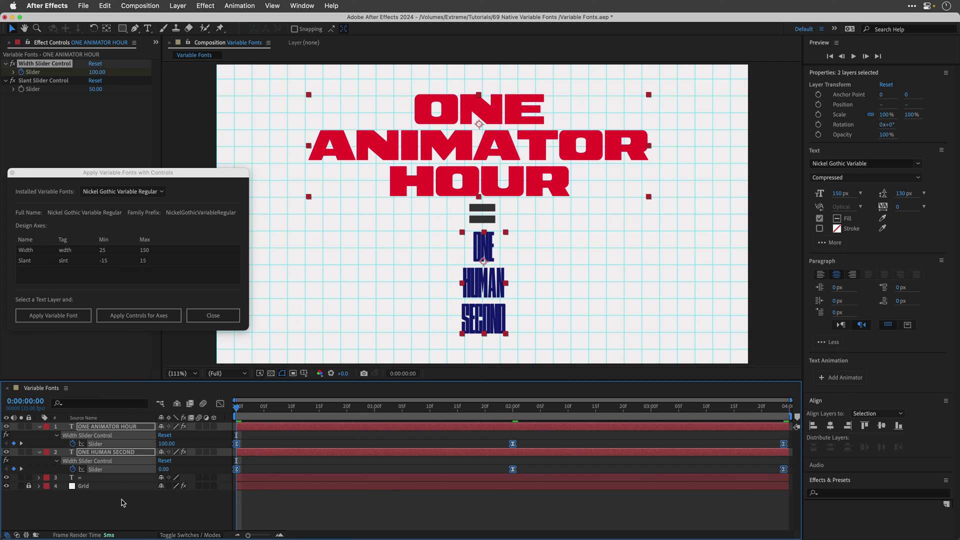
{"action": "key", "text": "space"}
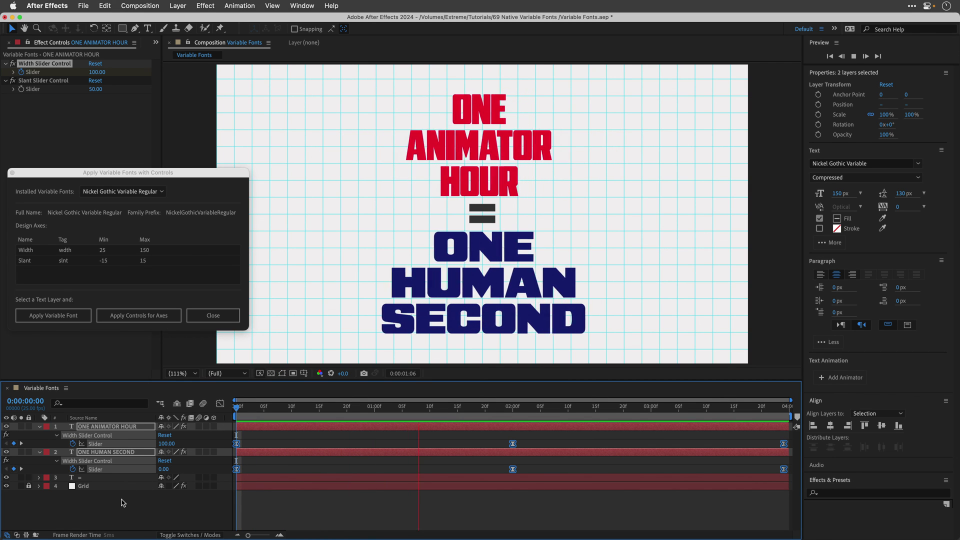
{"action": "left_click", "coordinate": [12, 174]}
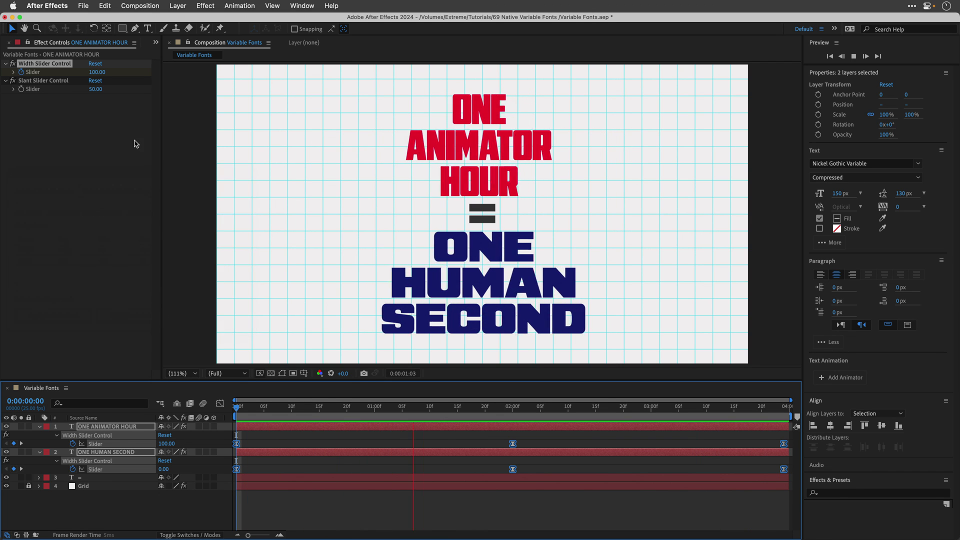
{"action": "key", "text": "grave"}
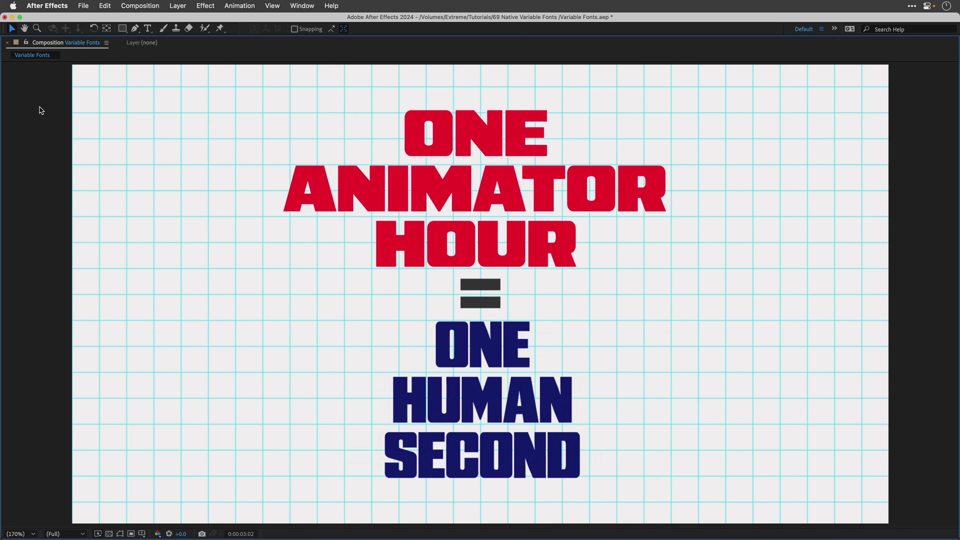